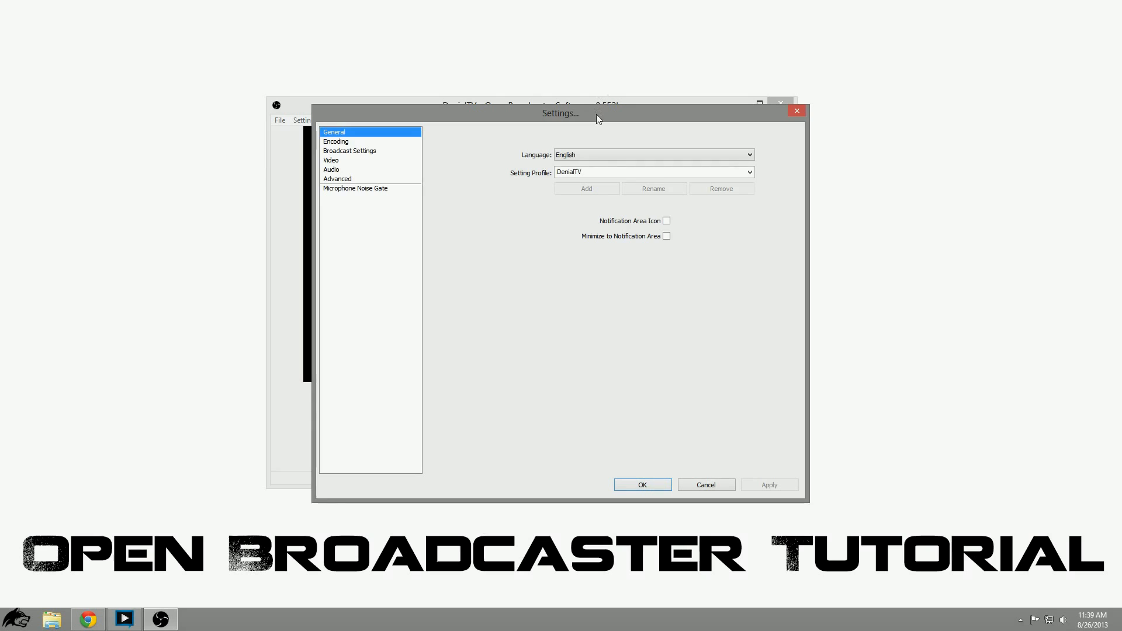
Add a new setting profile named Wingsltd in the general settings.
left_click_drag(596, 114, 592, 163)
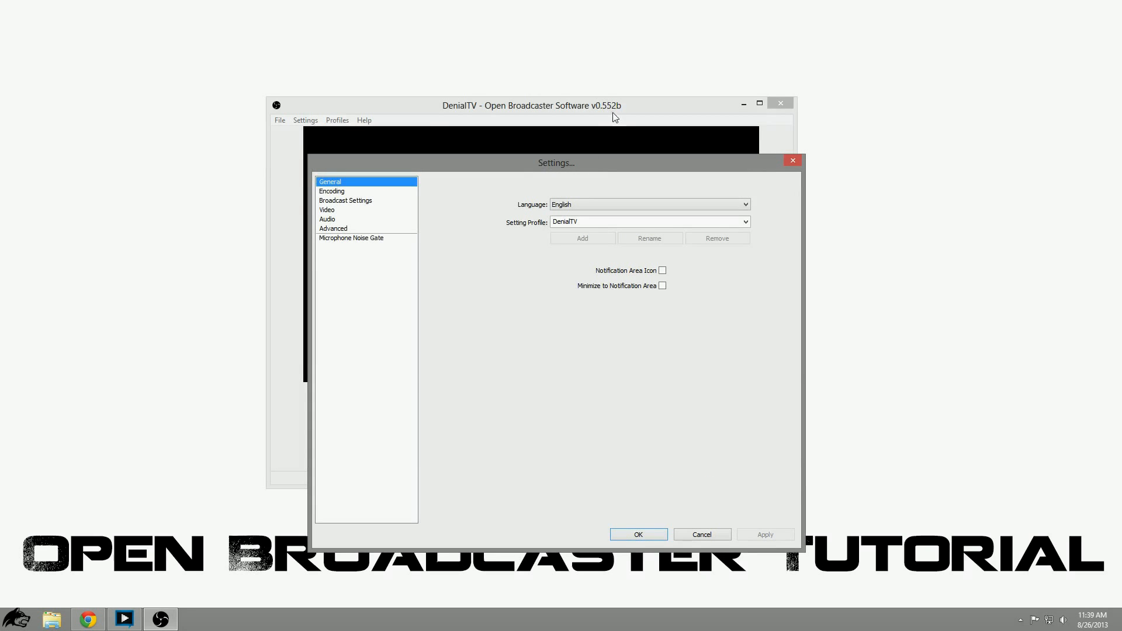
left_click(594, 221)
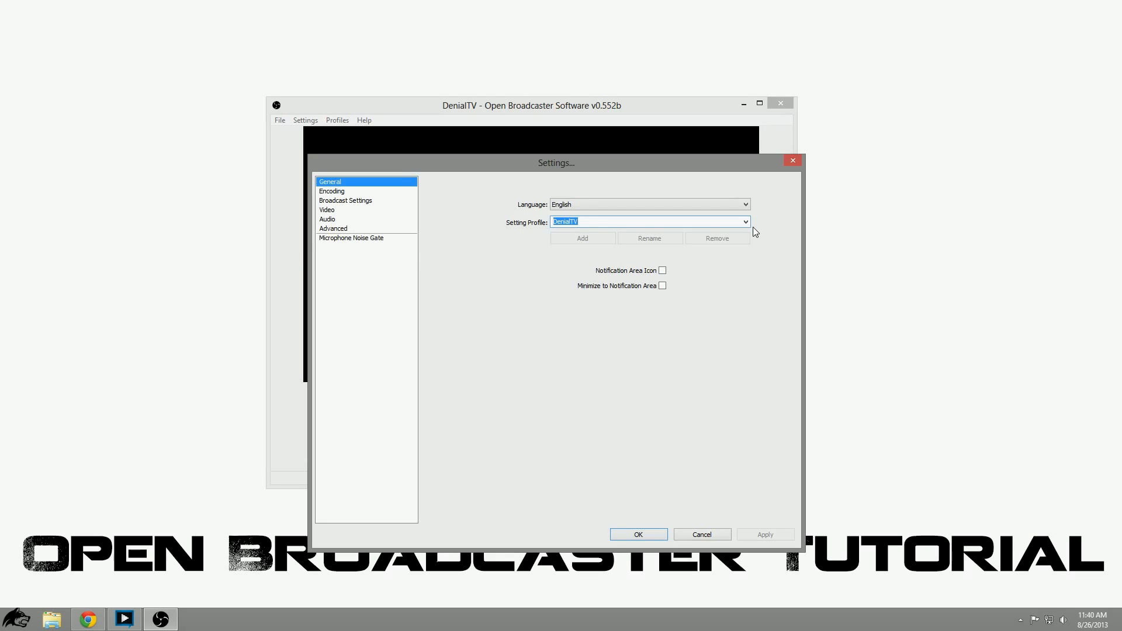
type("WingsItd")
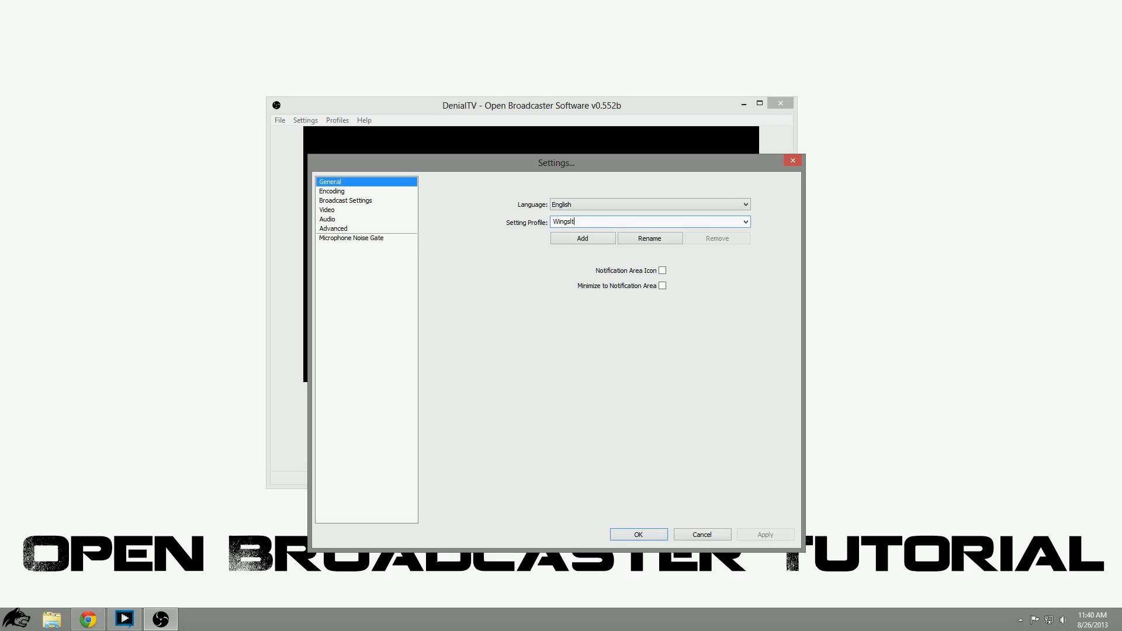
left_click(587, 238)
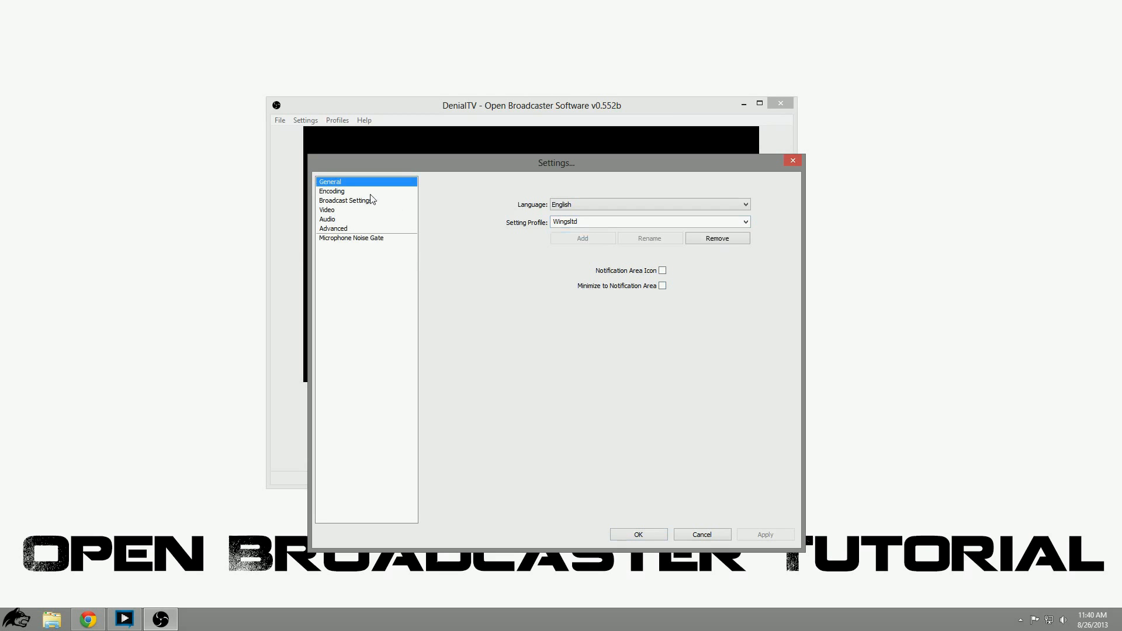
Switch between the DenialTV and Wingsltd setting profiles and compare their broadcast settings.
left_click(745, 223)
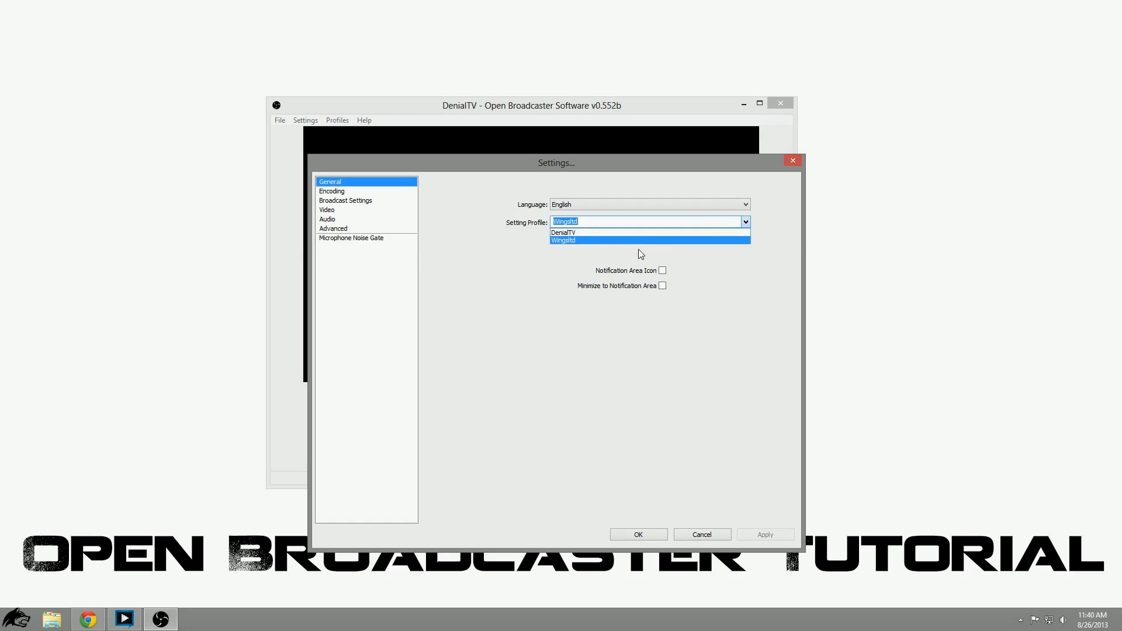
left_click(584, 234)
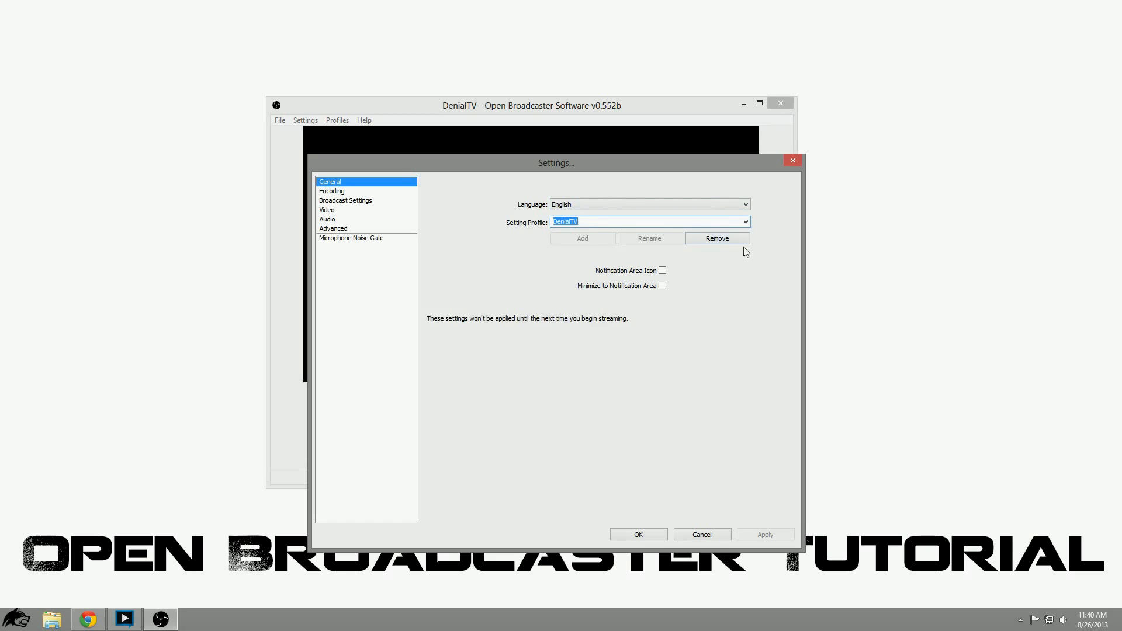
left_click(746, 223)
left_click(682, 240)
left_click(332, 201)
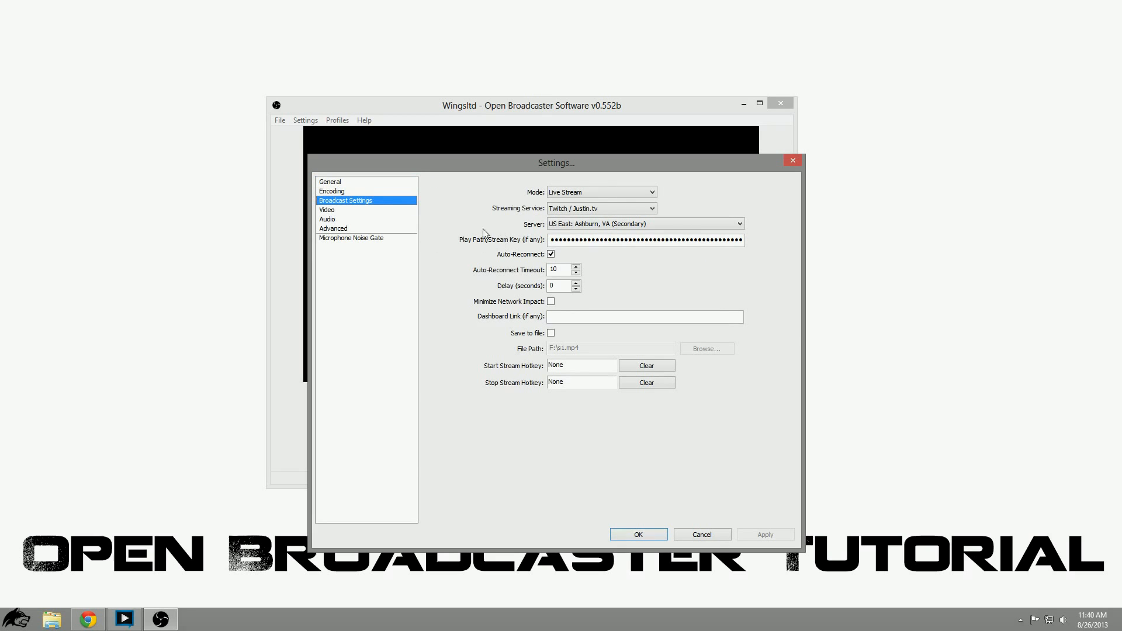
left_click(362, 187)
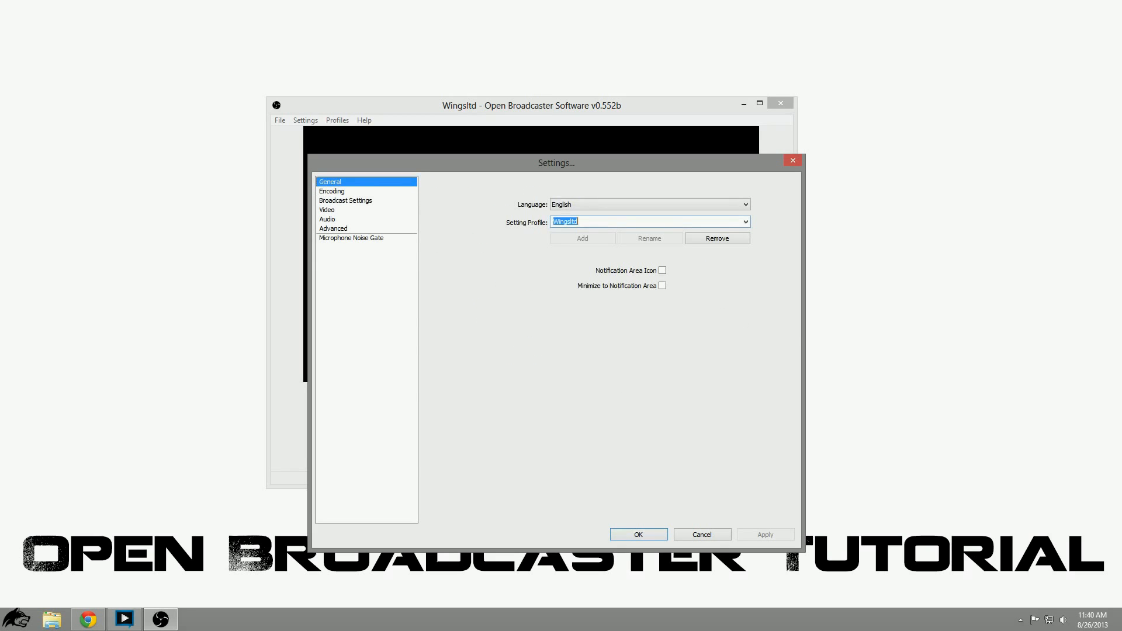
left_click(746, 221)
left_click(563, 232)
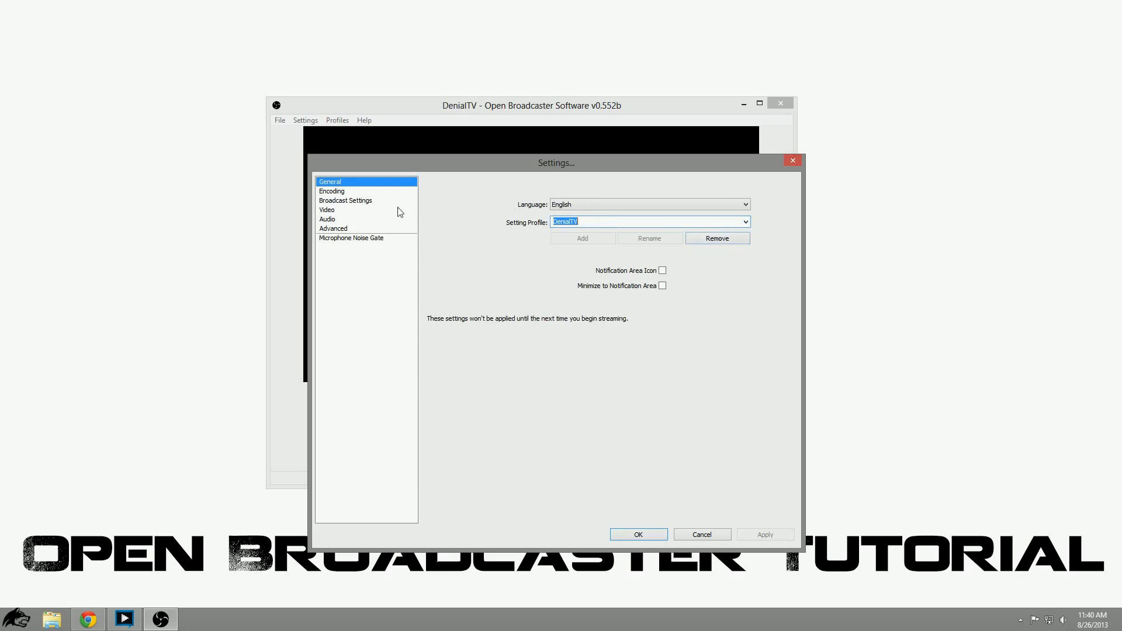
left_click(330, 200)
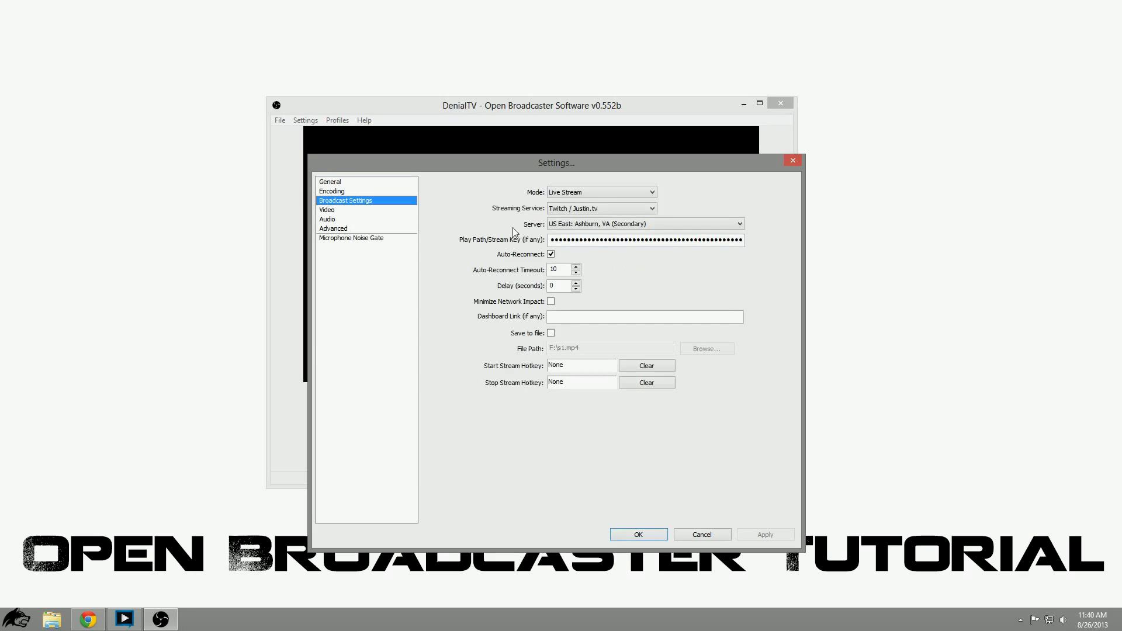
Make Wingsltd the active setting profile again and open its broadcast settings.
left_click(375, 185)
left_click(746, 222)
left_click(710, 240)
left_click(349, 201)
Turn Use CBR off and back on in the video encoding settings and apply.
left_click(354, 191)
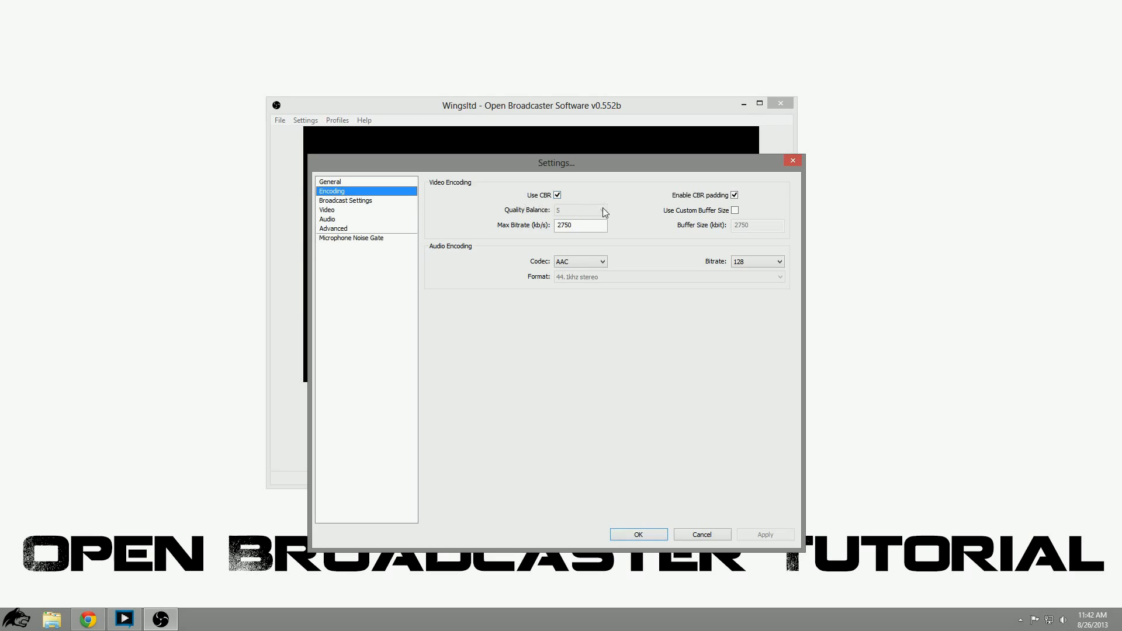
left_click(556, 195)
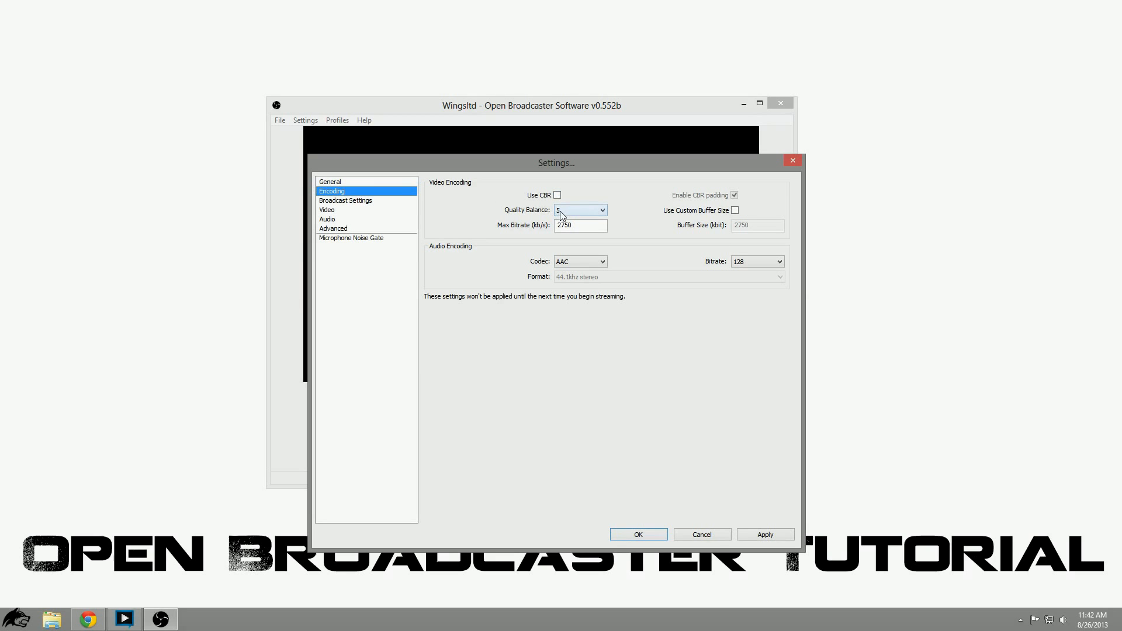
mouse_move(562, 216)
left_click(557, 195)
left_click(765, 534)
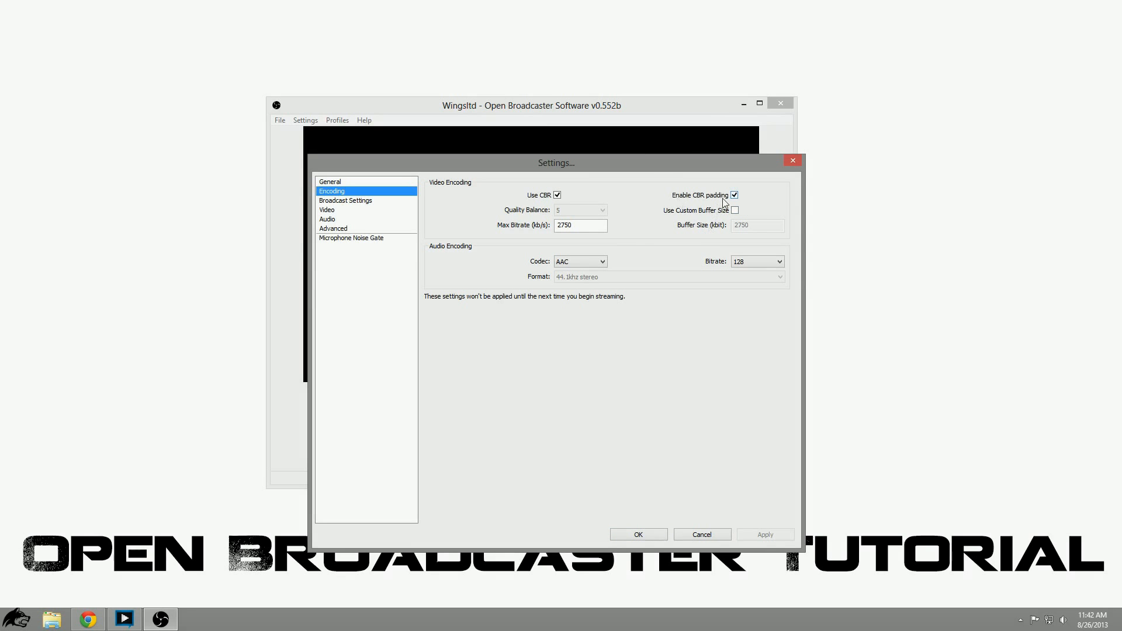
Choose the AAC codec and a bitrate of 160 for audio encoding, and apply the settings.
mouse_move(726, 198)
mouse_move(561, 223)
left_click(574, 261)
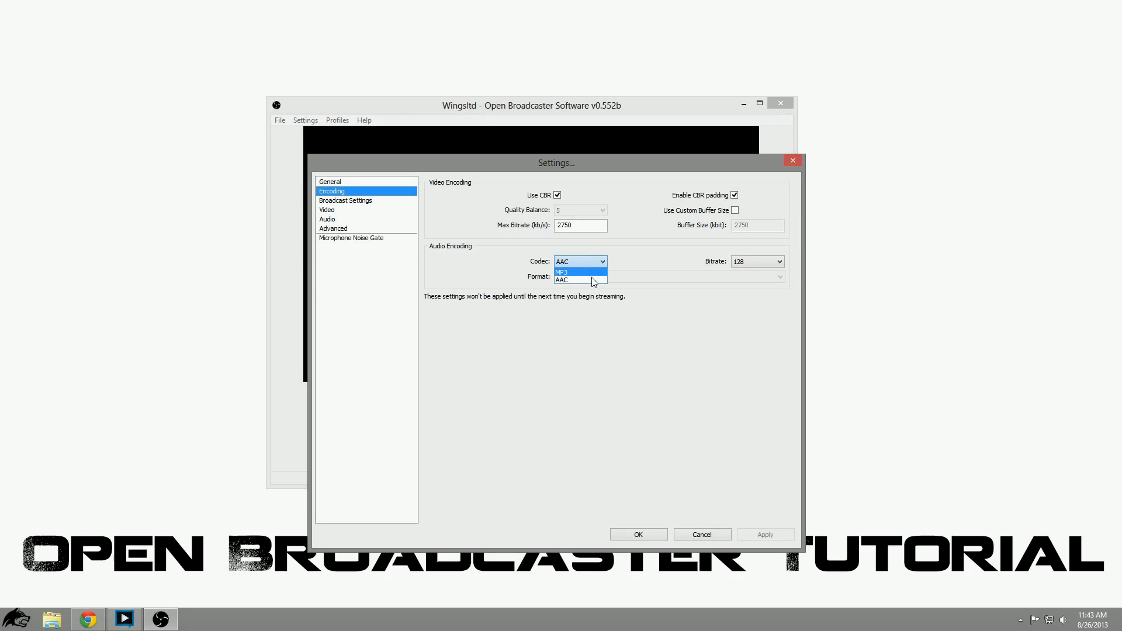
left_click(594, 281)
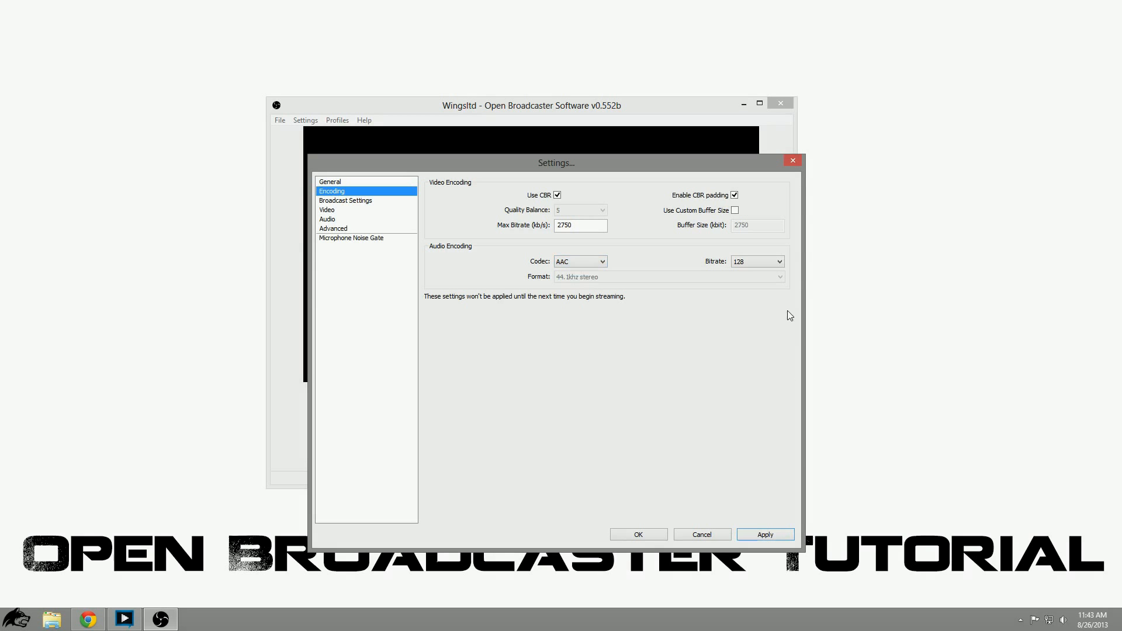
left_click(781, 262)
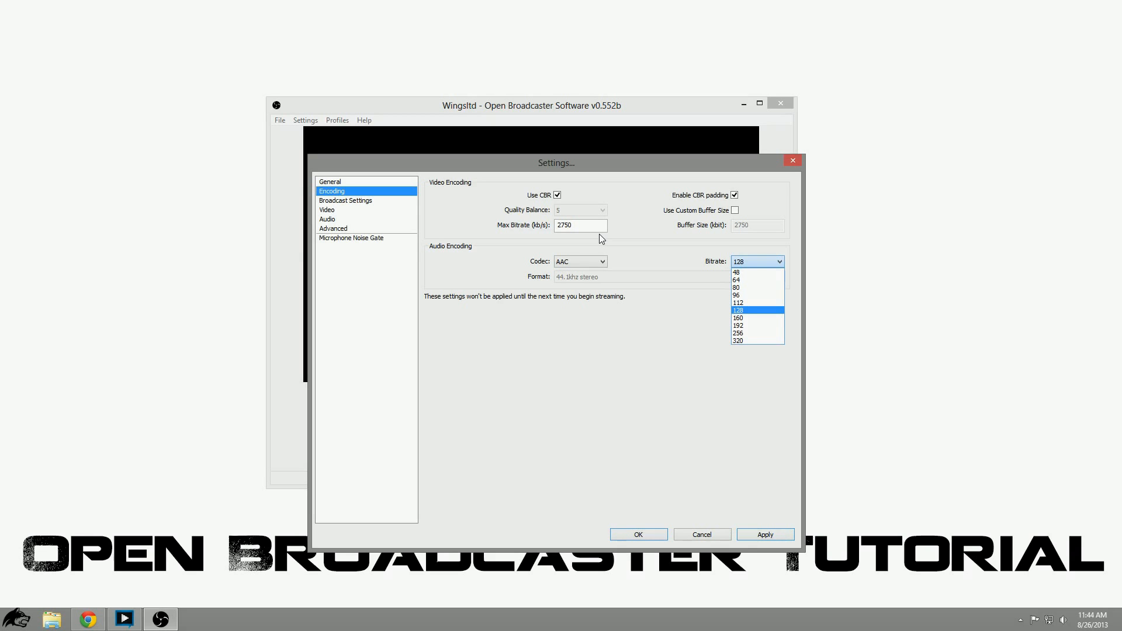
left_click(769, 317)
left_click(793, 537)
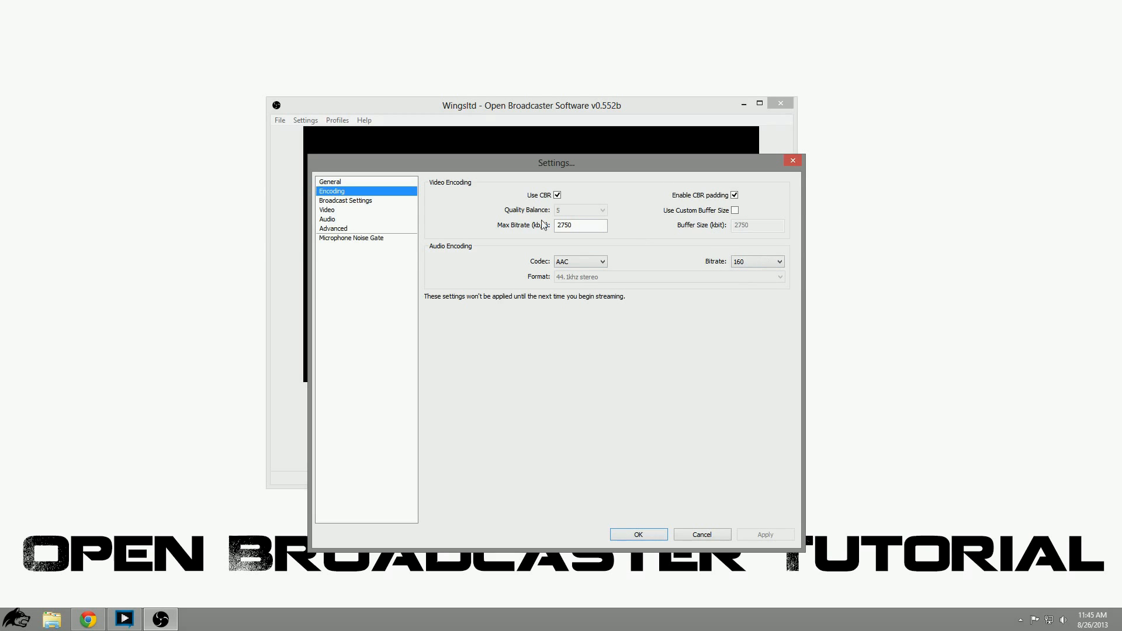
Try an audio bitrate of 320, apply it, and check the broadcast settings for a compatibility warning.
left_click(411, 211)
left_click(410, 192)
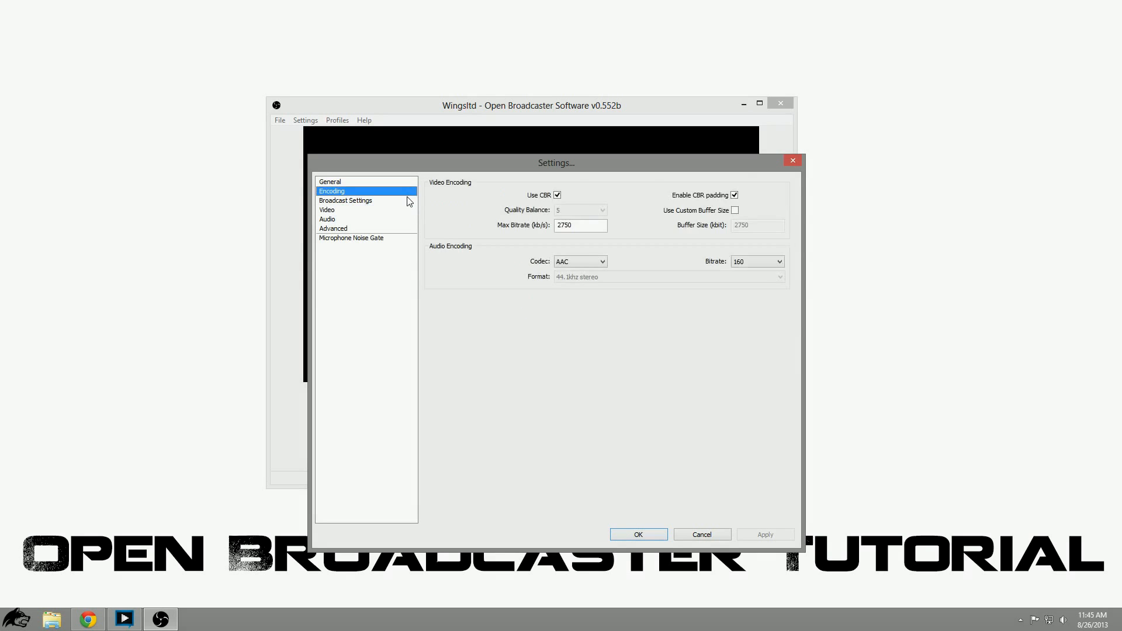
left_click(408, 201)
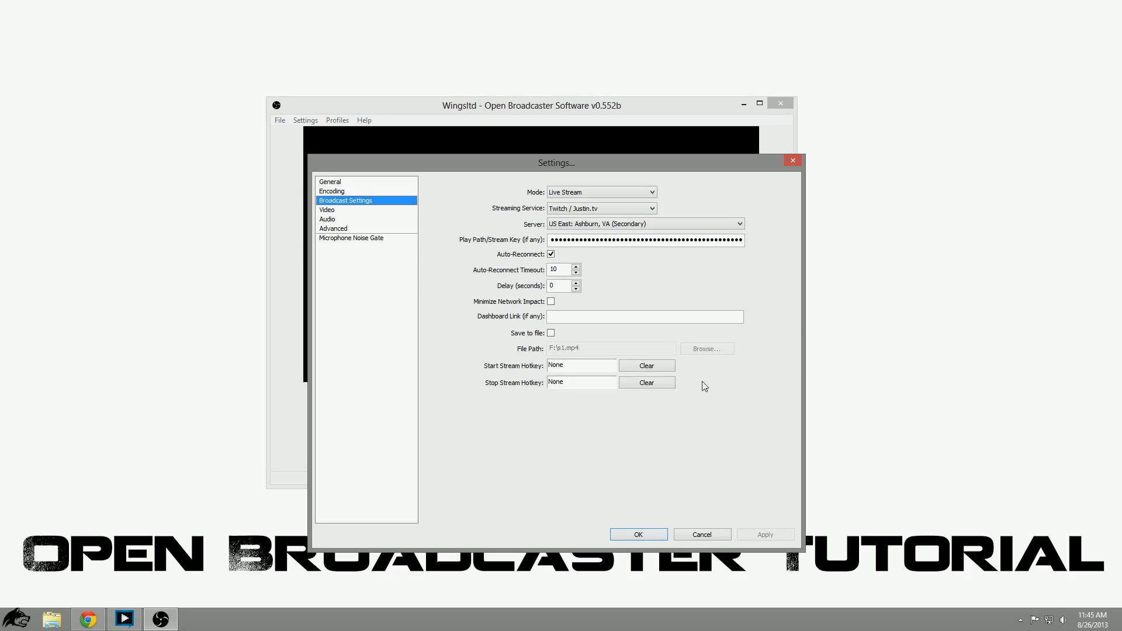
left_click(347, 192)
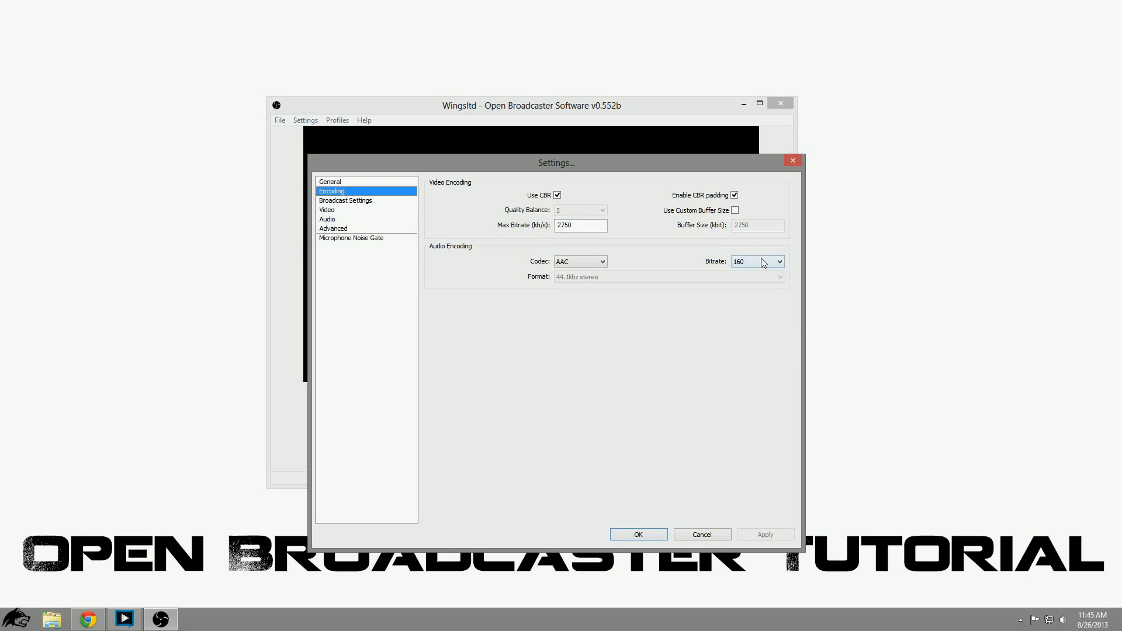
left_click(763, 263)
left_click(763, 341)
left_click(780, 534)
left_click(370, 203)
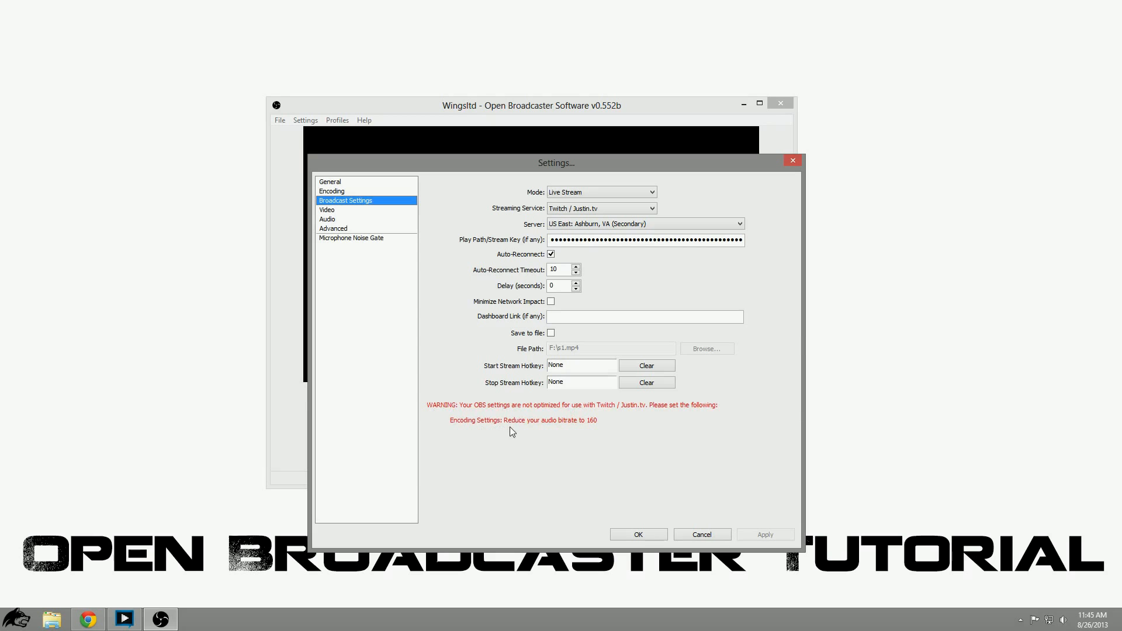
Set the audio encoding bitrate to 160 and apply the change.
left_click(362, 192)
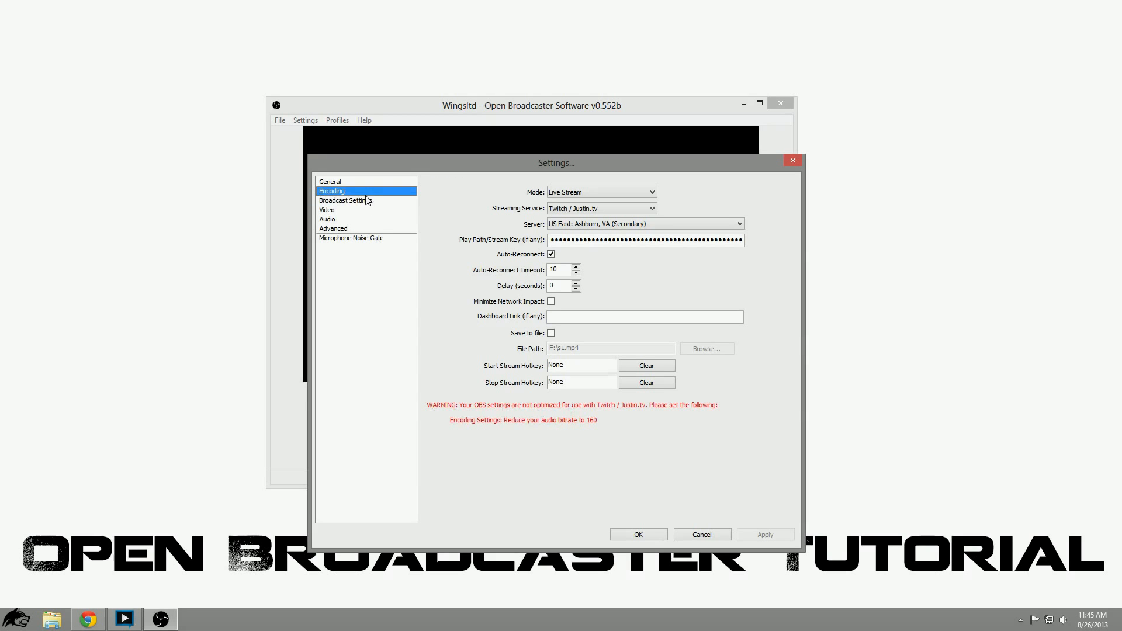
left_click(769, 262)
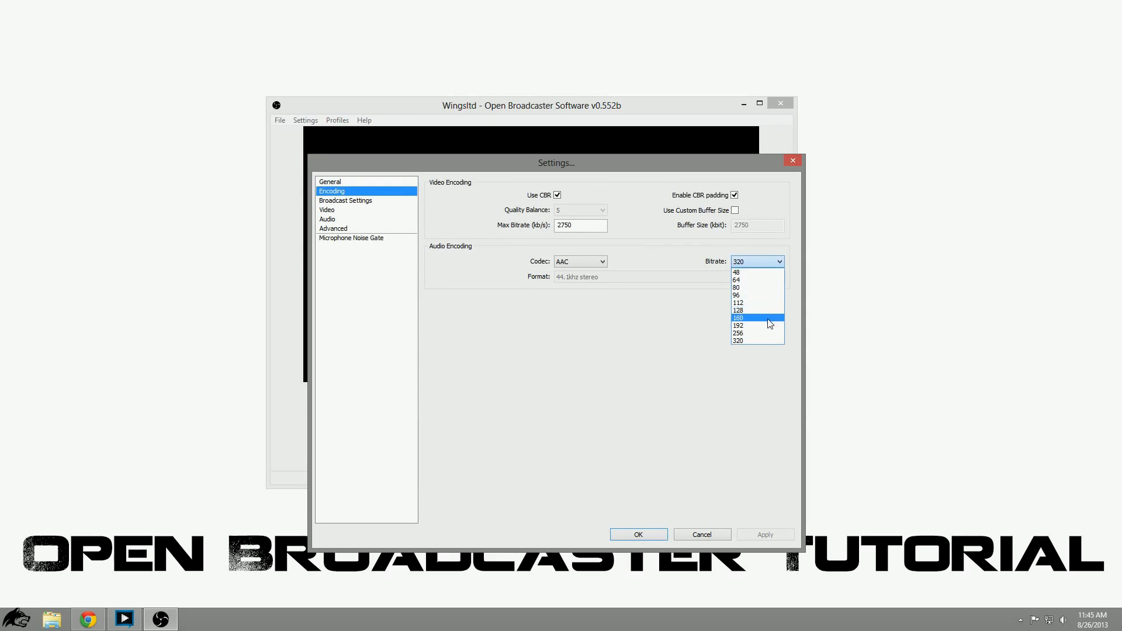
left_click(733, 309)
left_click(758, 535)
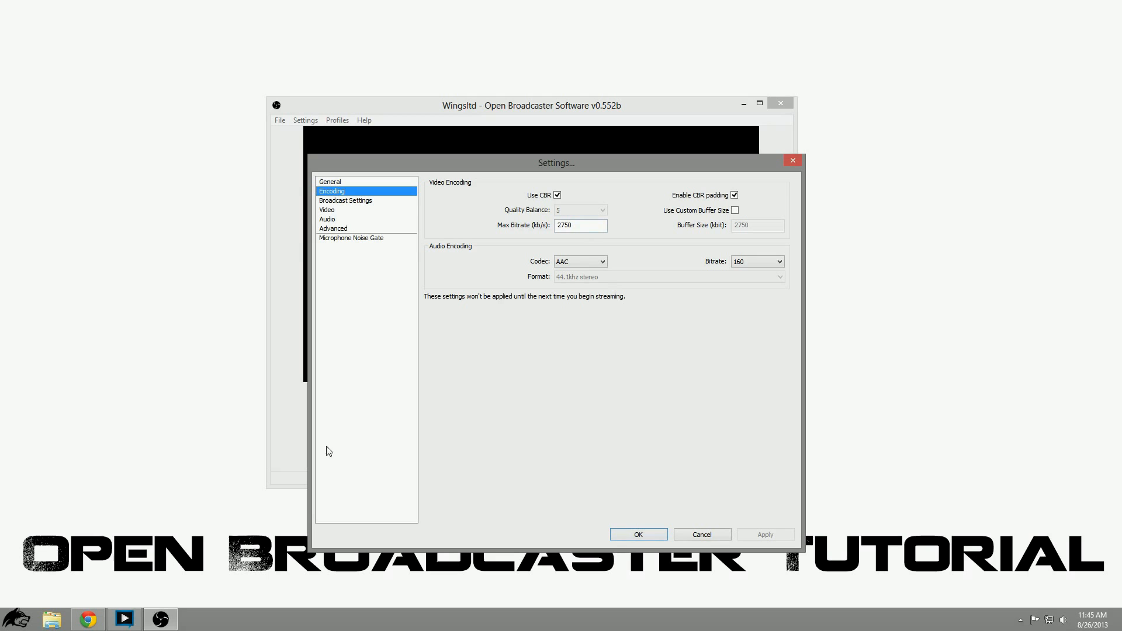
Switch to Chrome, run a 3 MB upload speed test on testmy.net in a new tab, and close that tab.
left_click(88, 620)
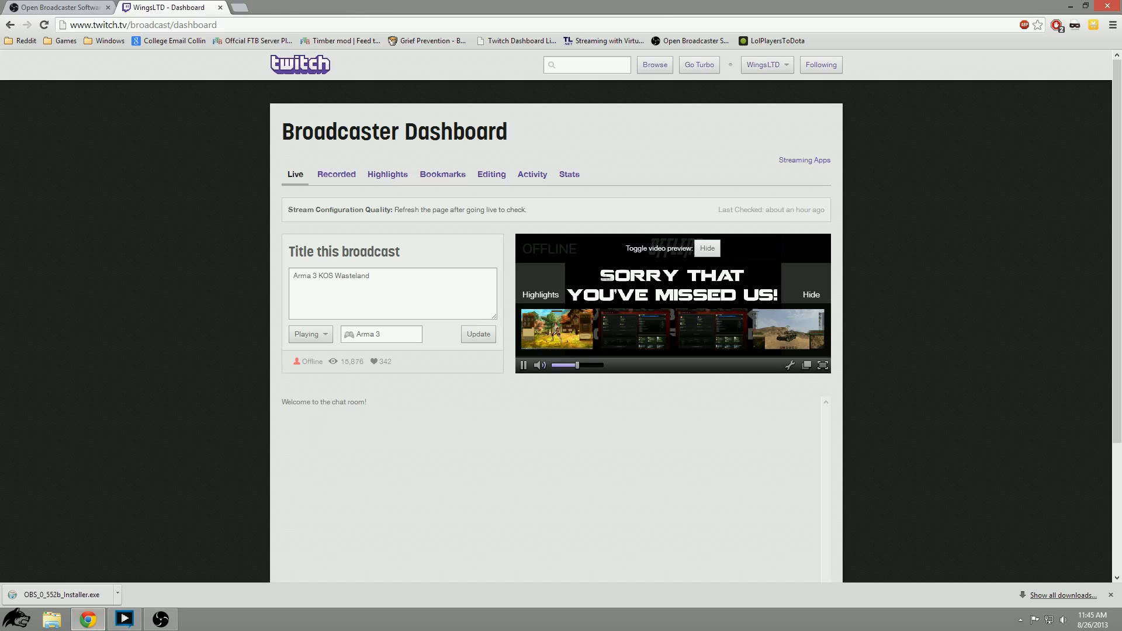
left_click(241, 8)
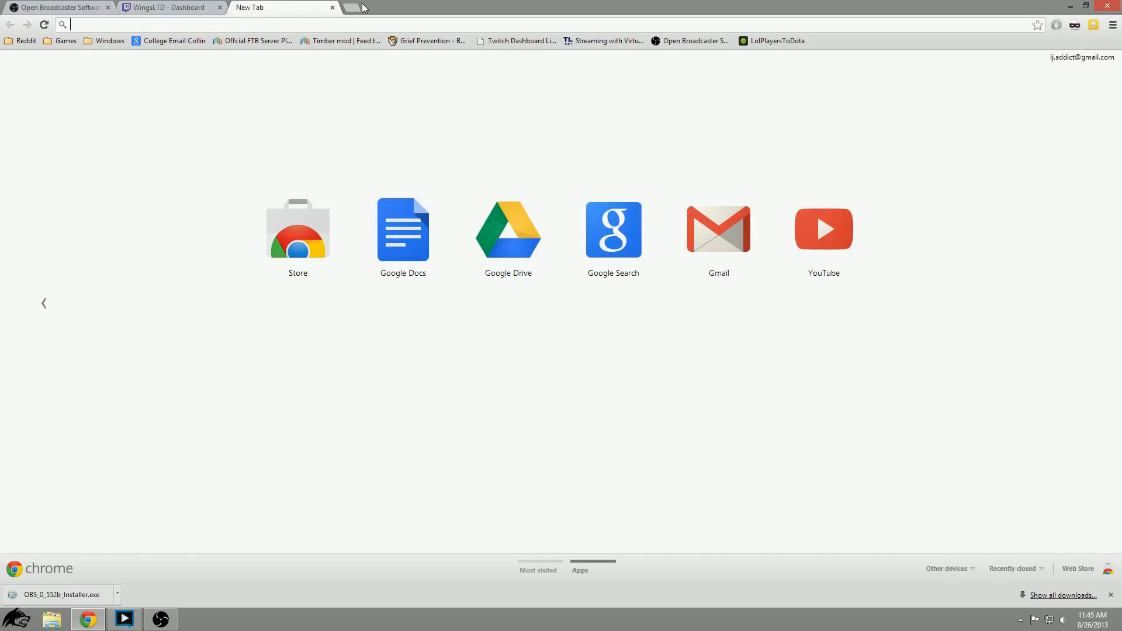
type("testmy.net")
key("Return")
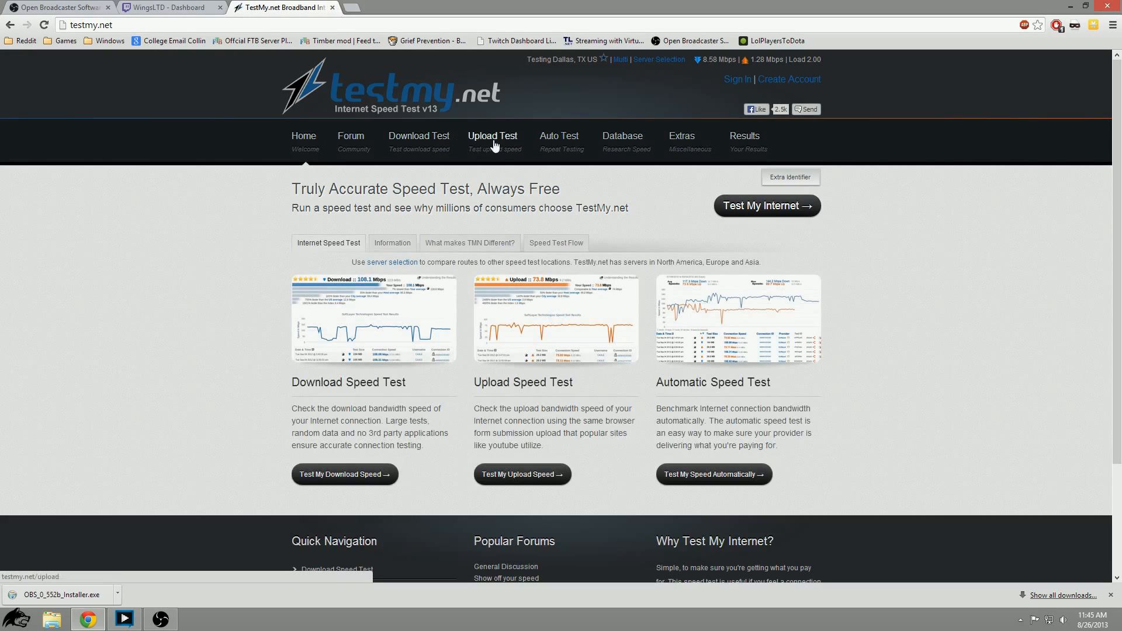
left_click(494, 145)
left_click(612, 292)
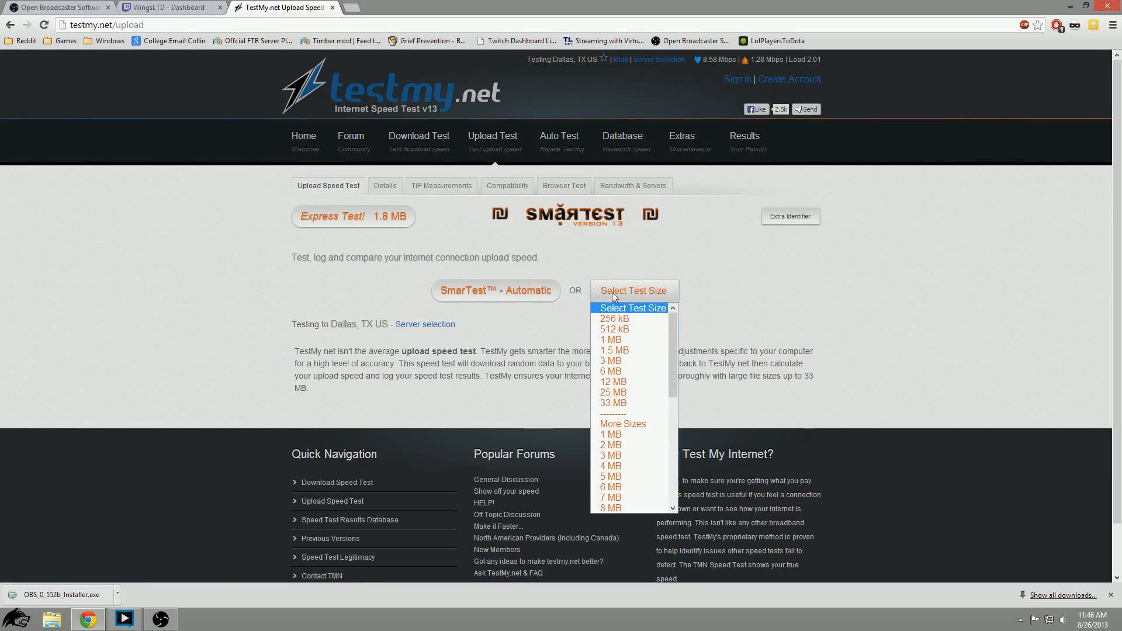
left_click(610, 360)
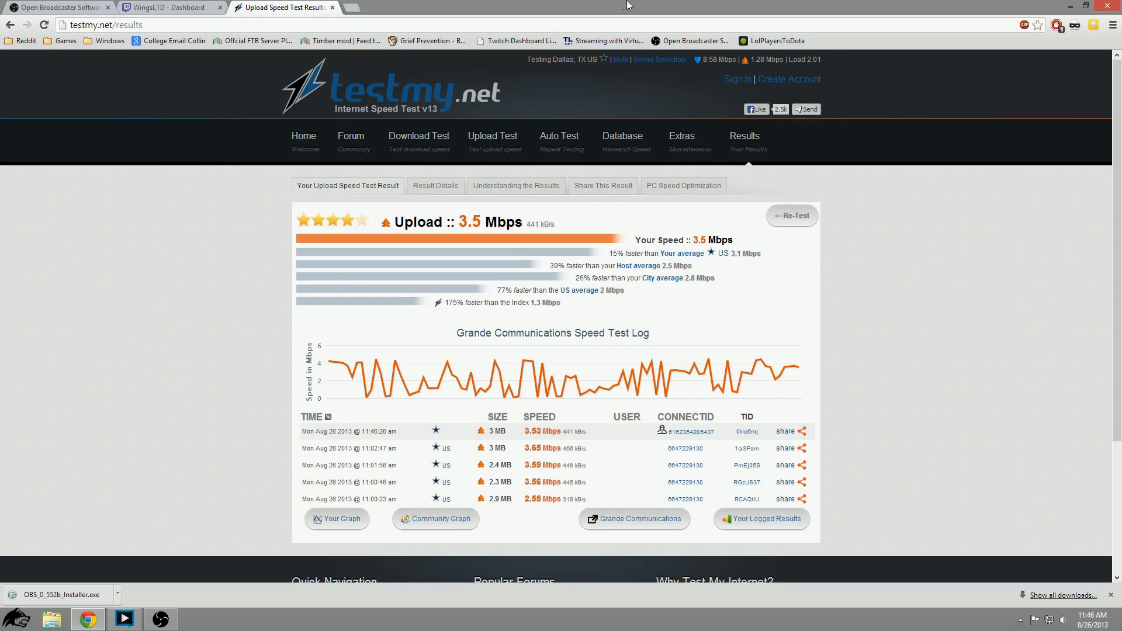
left_click(333, 8)
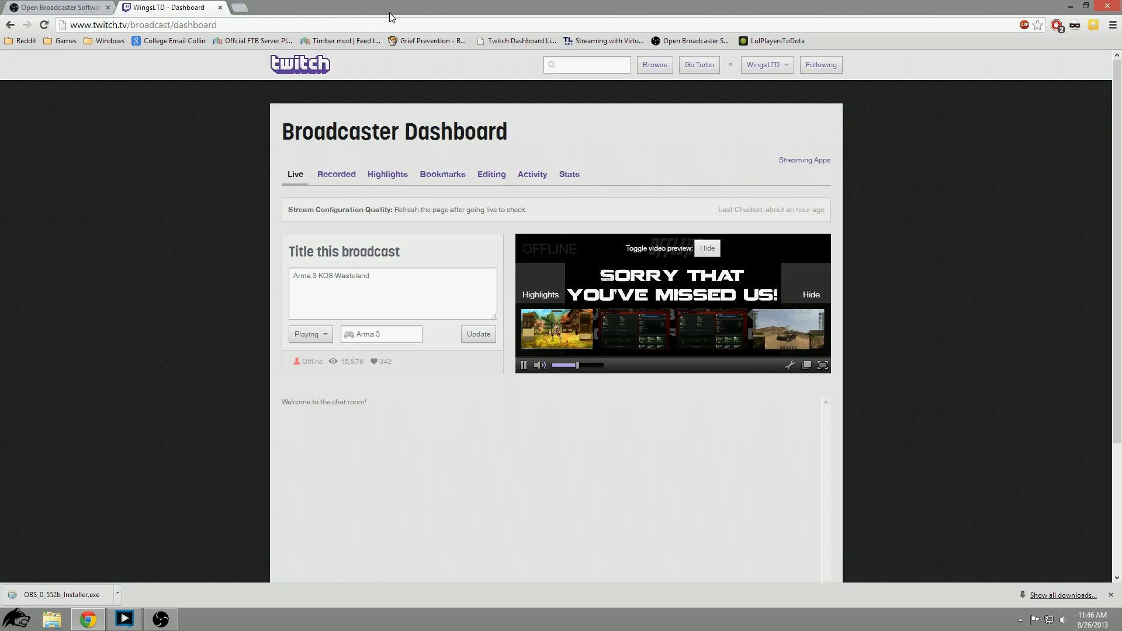
Copy the web address of the Twitch Broadcaster Dashboard page.
left_click(310, 25)
right_click(310, 25)
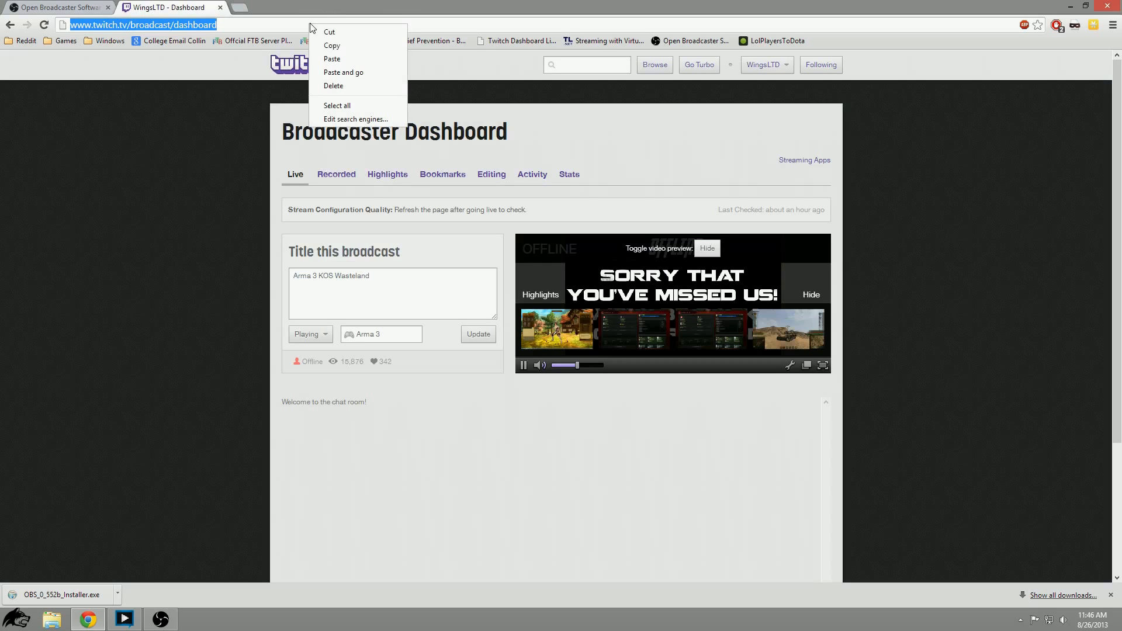
left_click(347, 47)
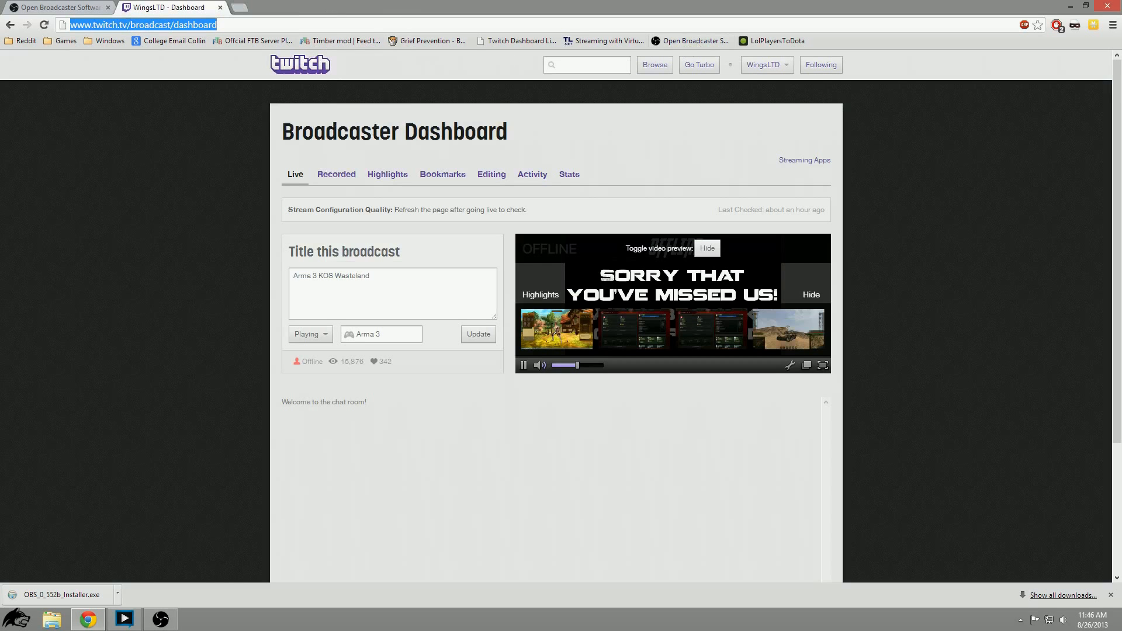
left_click(158, 621)
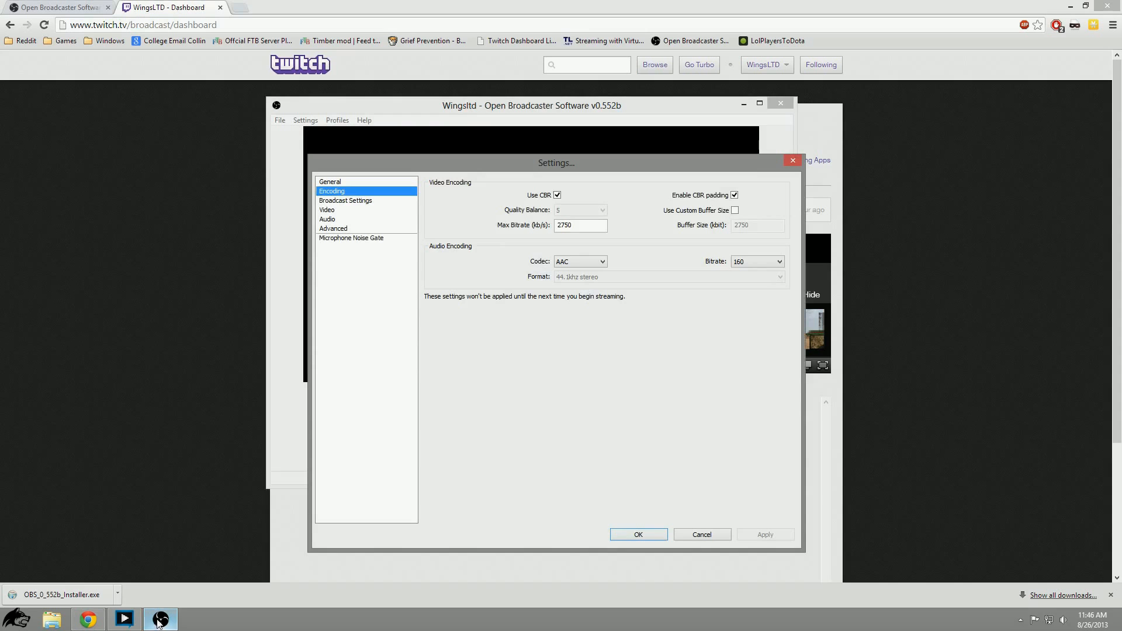
left_click(370, 203)
left_click(594, 316)
right_click(601, 316)
left_click(640, 363)
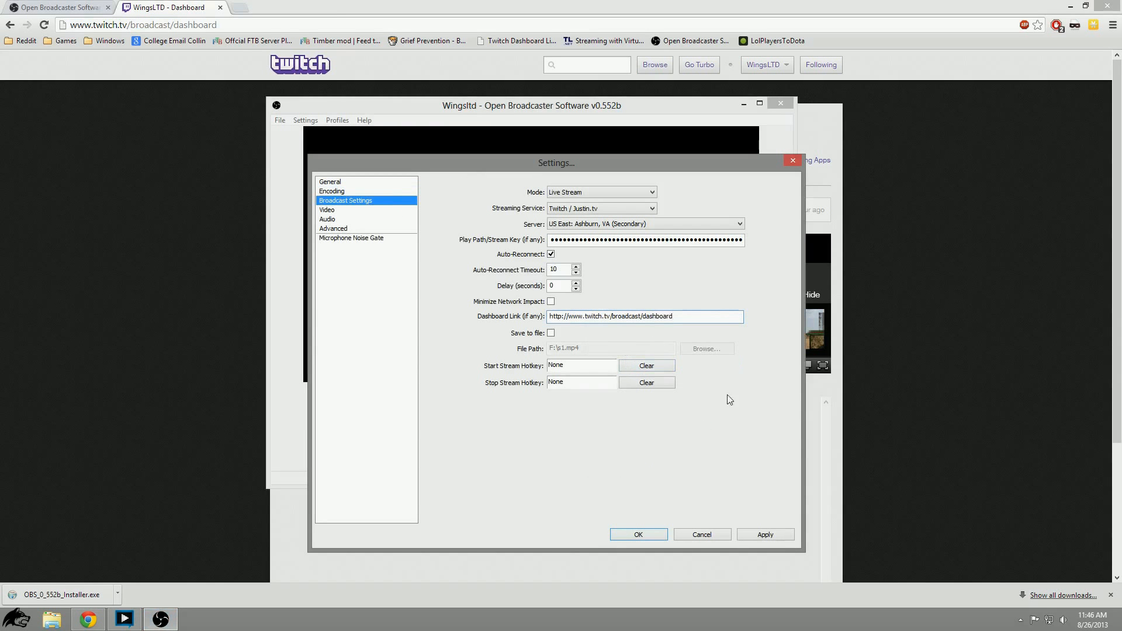
left_click(777, 536)
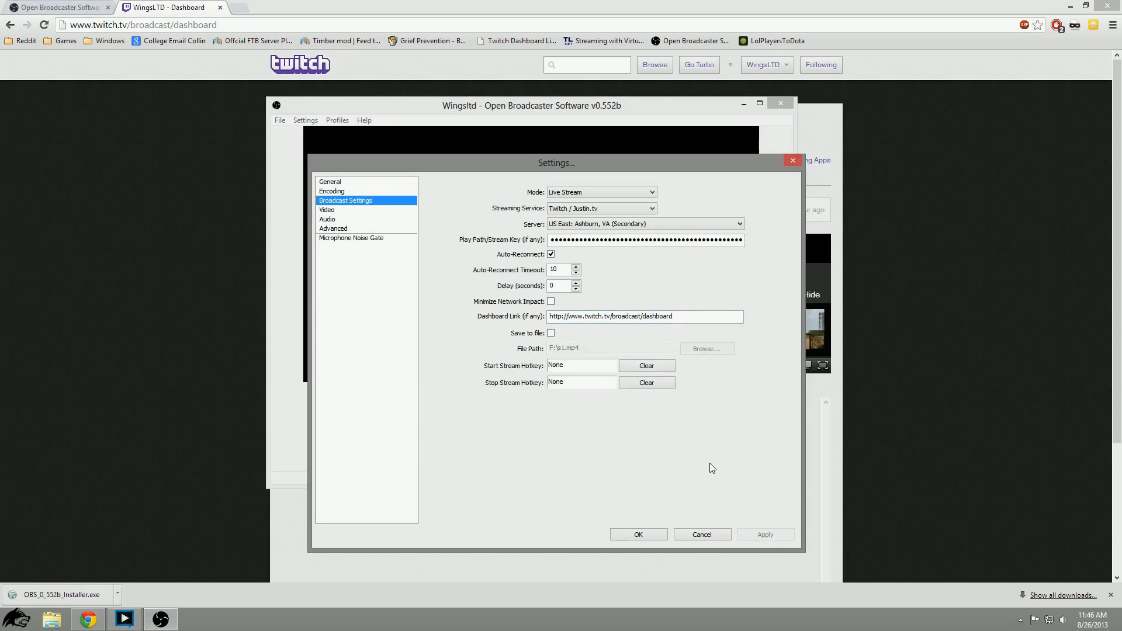
Set the broadcast mode to Live Stream and apply.
left_click(641, 192)
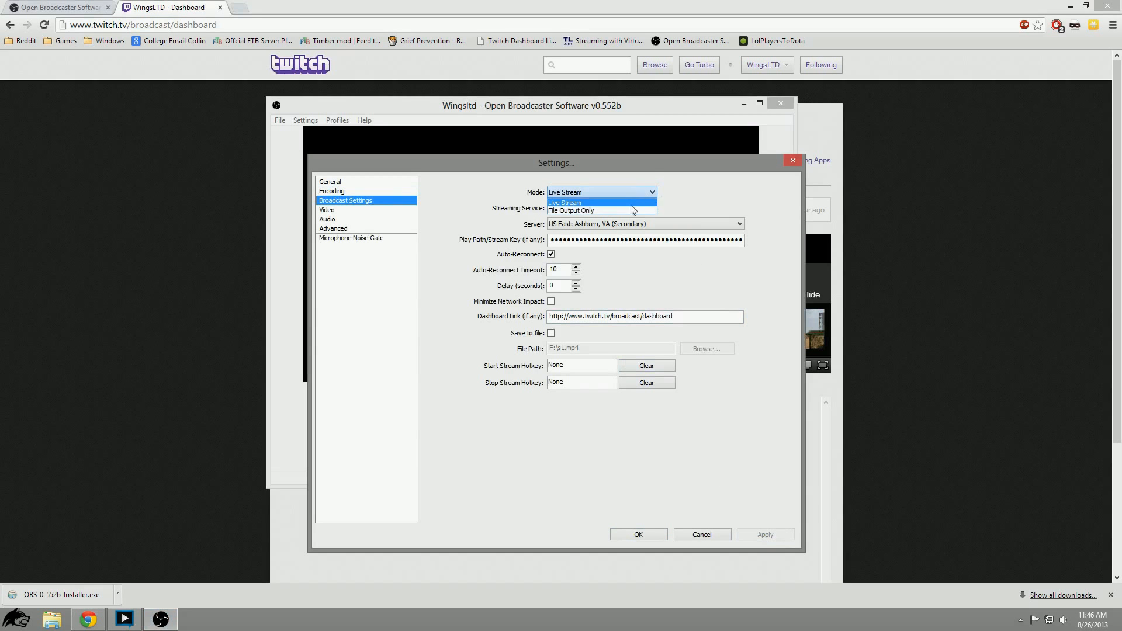
left_click(635, 201)
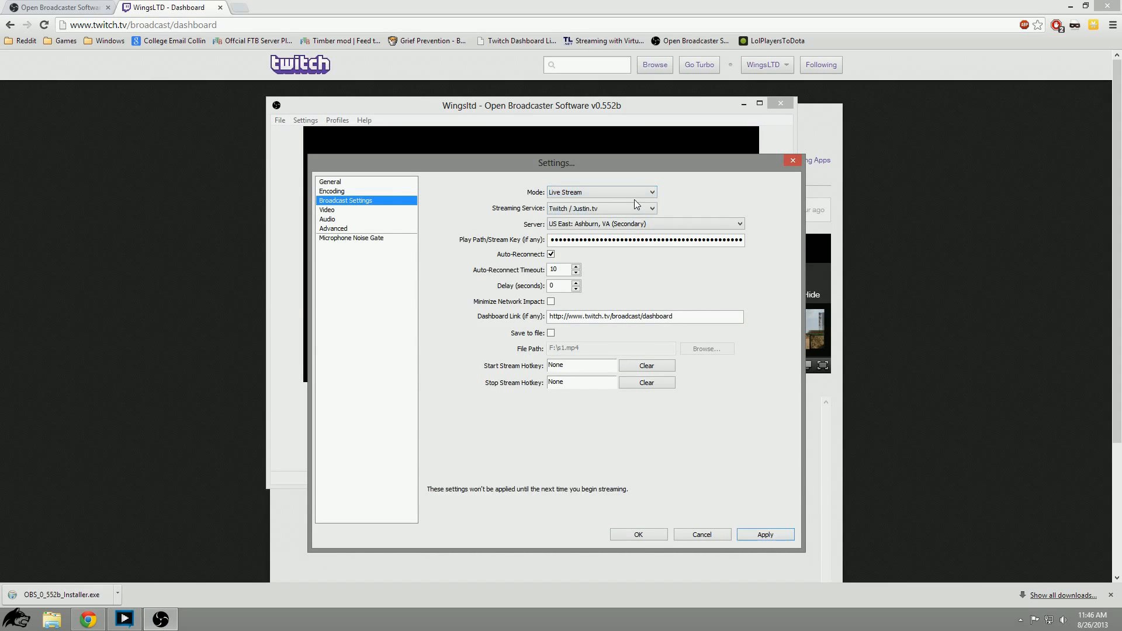
left_click(764, 534)
Switch the streaming service to Custom and back to Twitch / Justin.tv, set the server to US East: Ashburn, VA (Secondary), and apply.
left_click(651, 209)
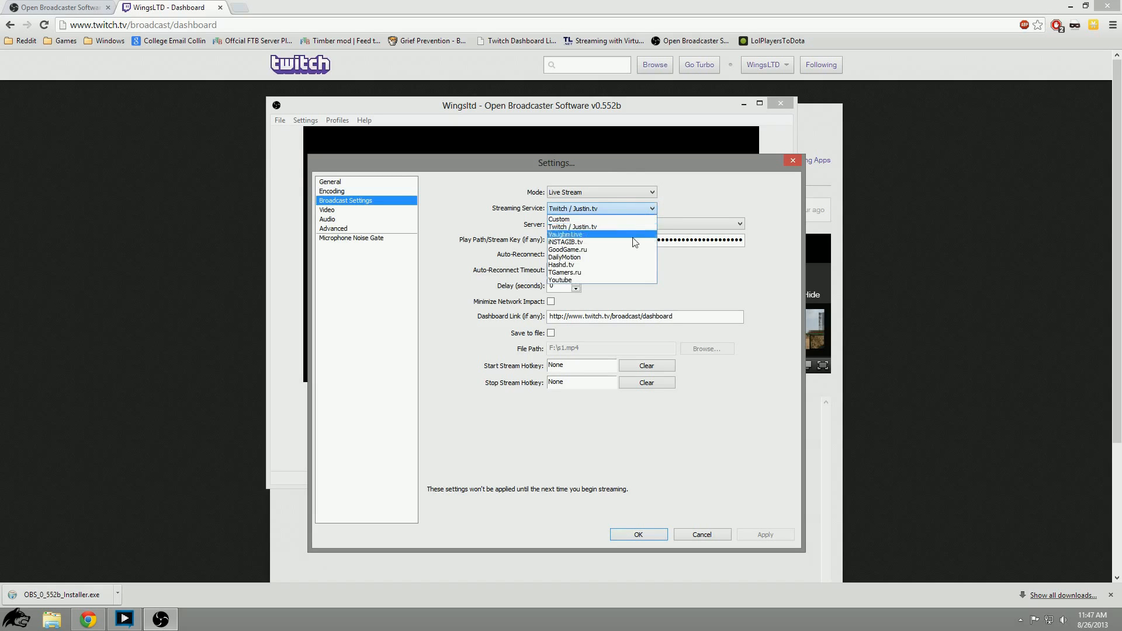
left_click(561, 219)
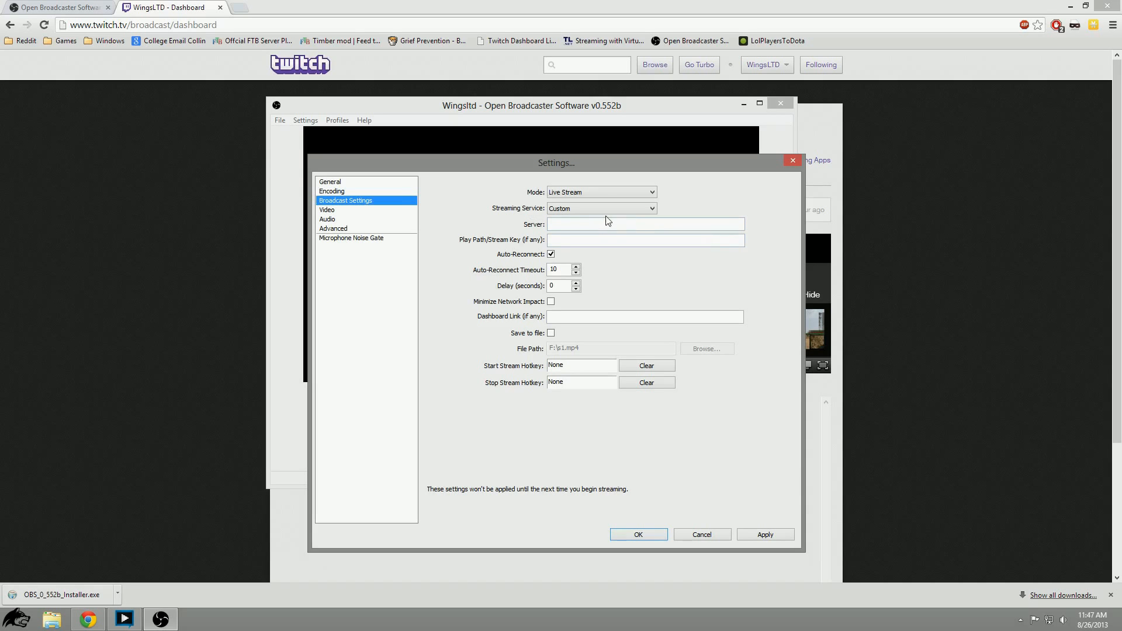
left_click(635, 212)
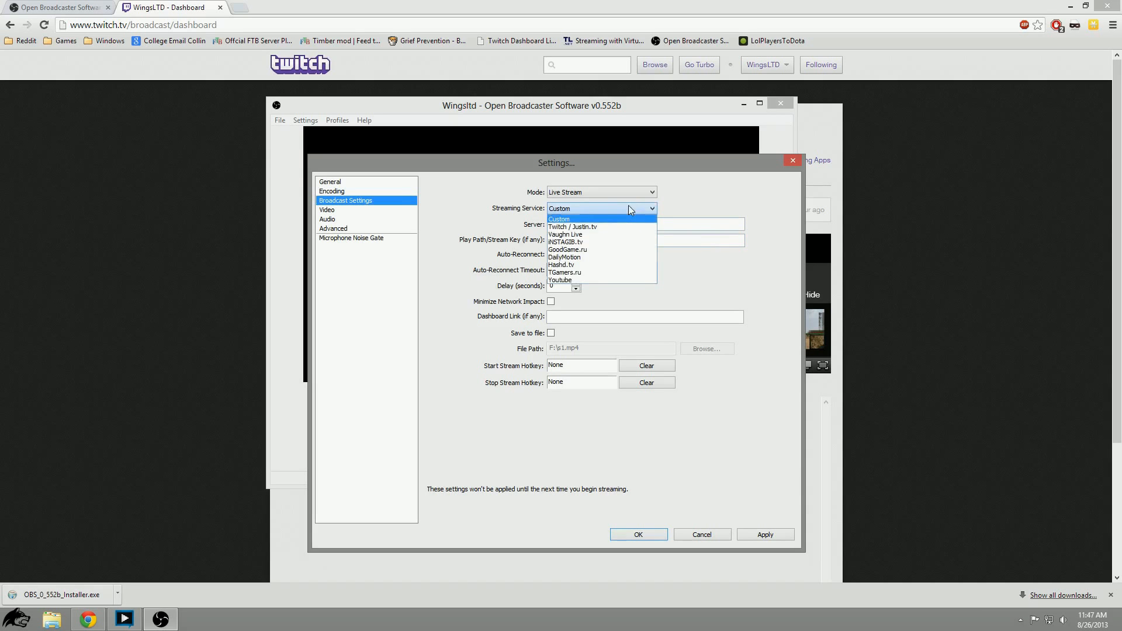
left_click(615, 228)
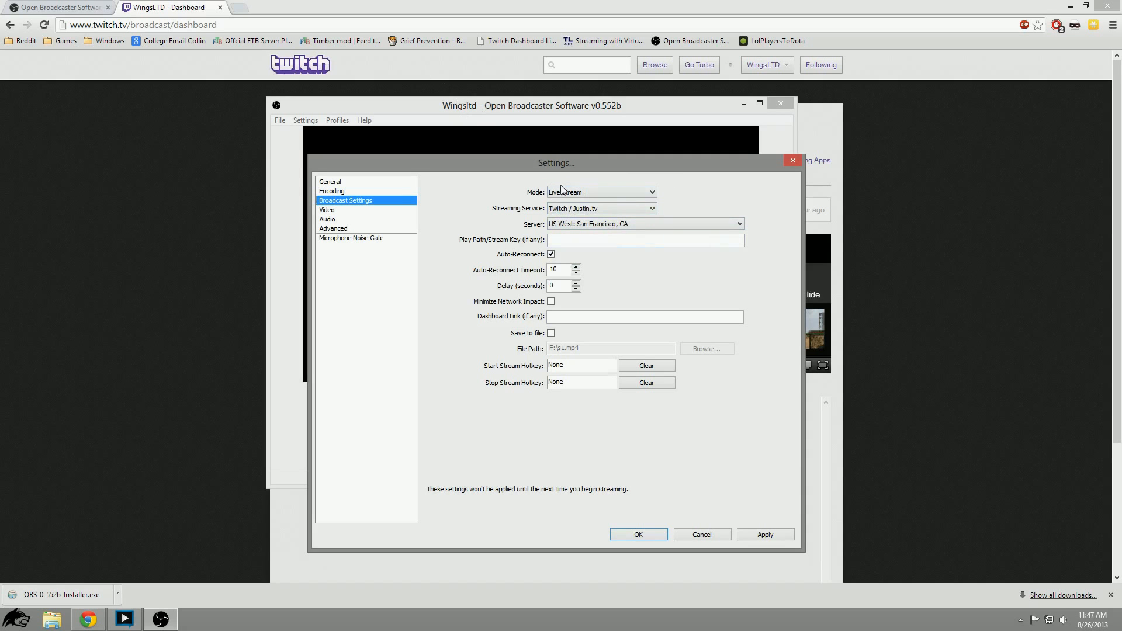
left_click(554, 224)
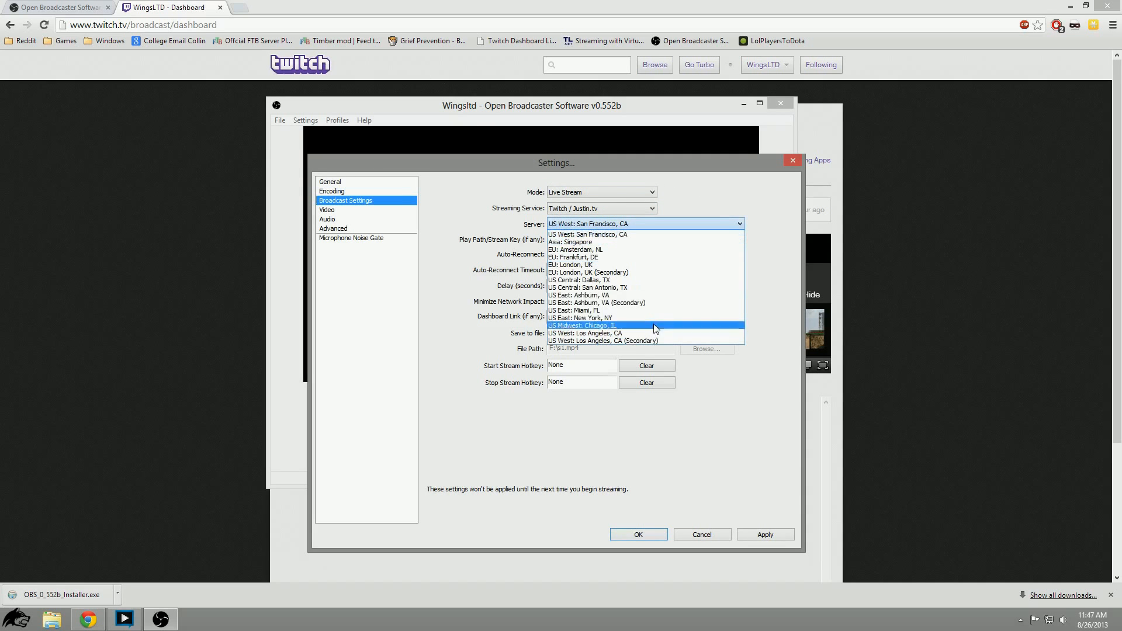
left_click(639, 304)
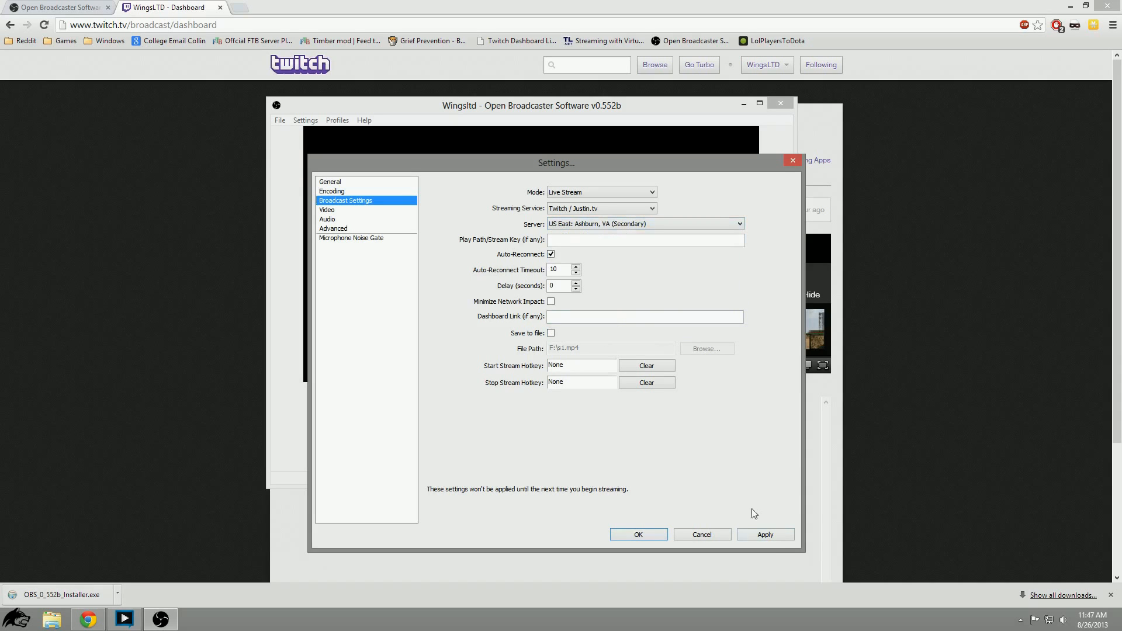
left_click(762, 539)
left_click(613, 316)
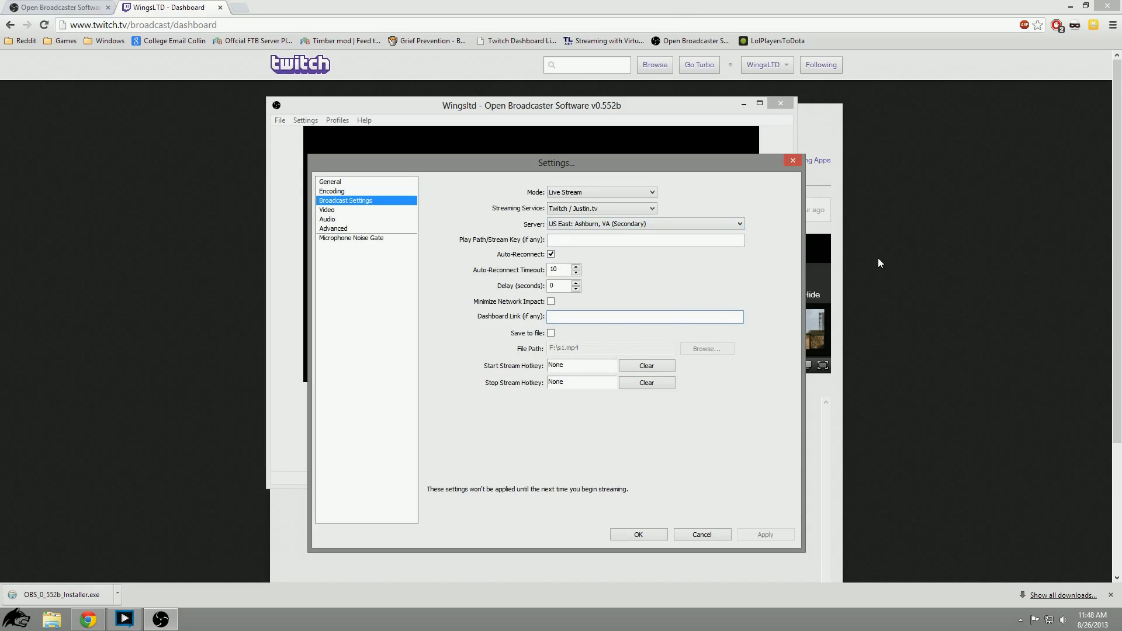
key("ctrl+v")
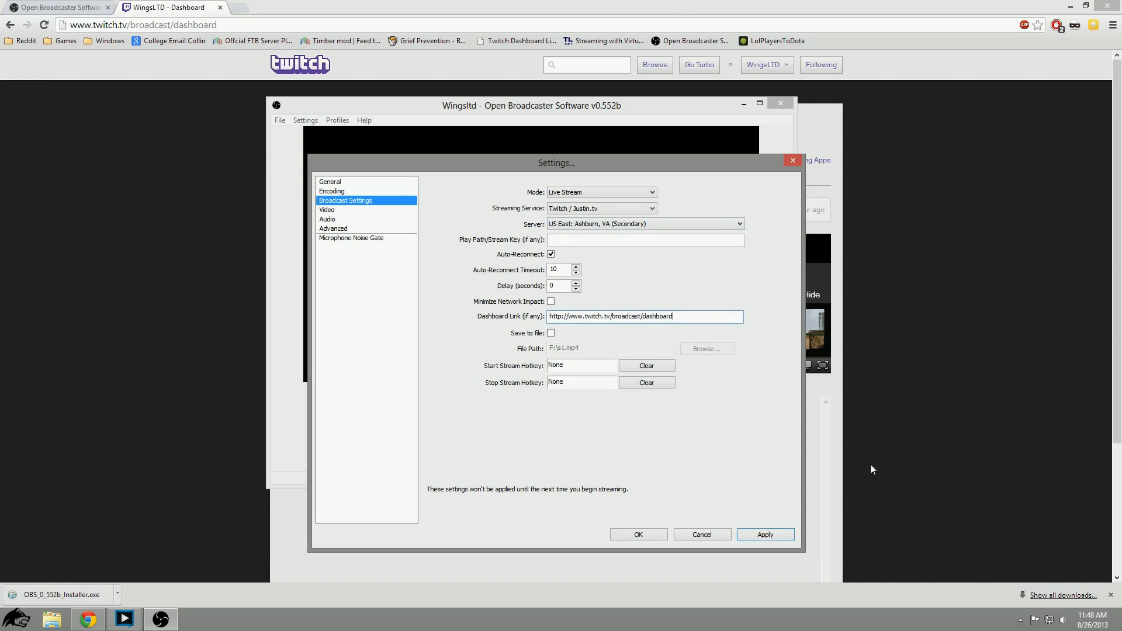
left_click(763, 533)
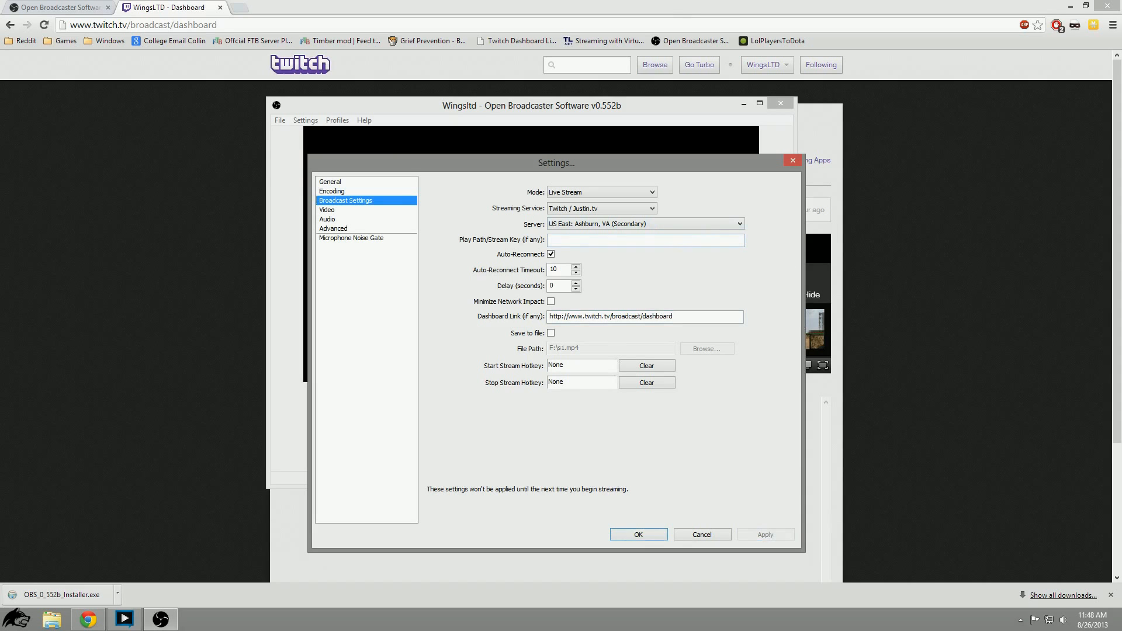
left_click(668, 240)
left_click(963, 187)
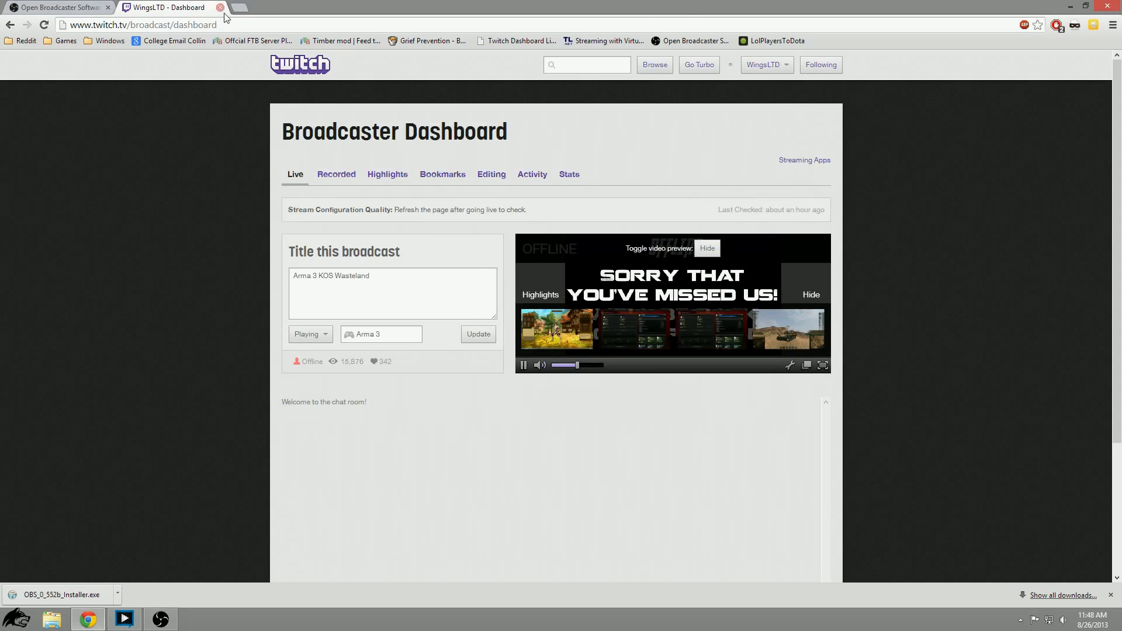
left_click_drag(217, 24, 174, 25)
key("BackSpace")
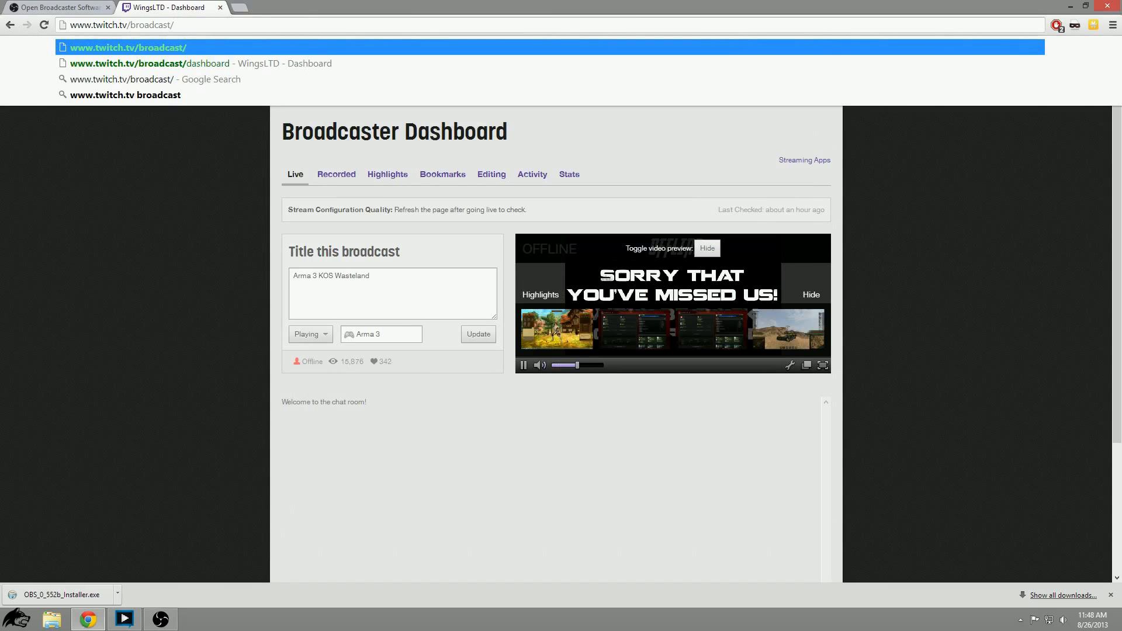
key("Return")
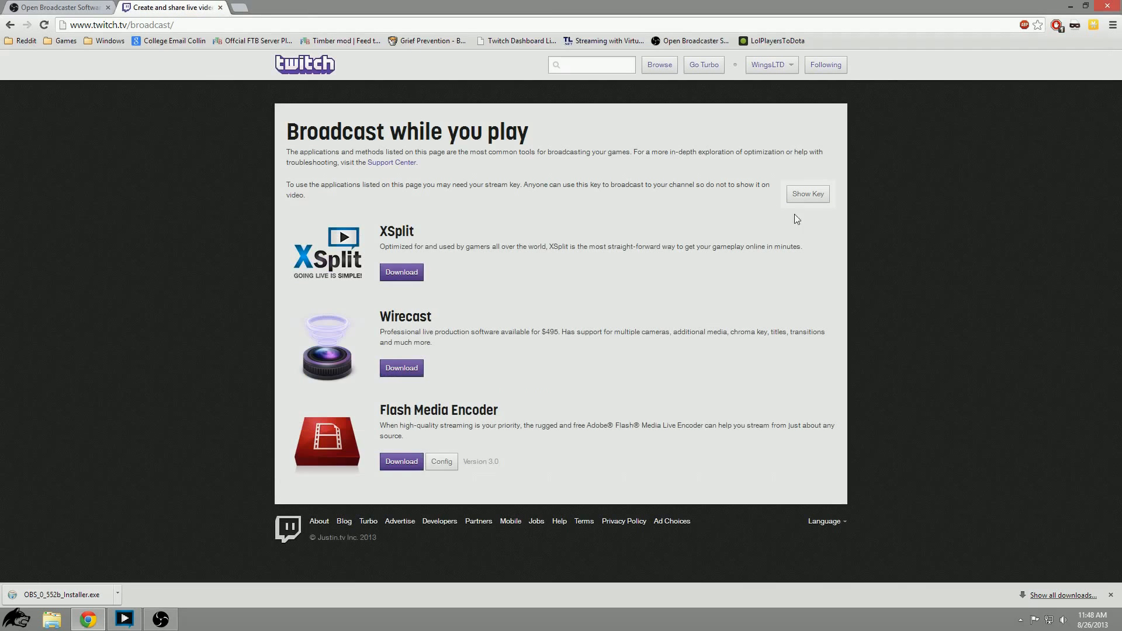
Switch to Open Broadcaster Software, view the DenialTV profile's broadcast settings, and return to the broadcast settings of the Wingsltd profile.
left_click(161, 618)
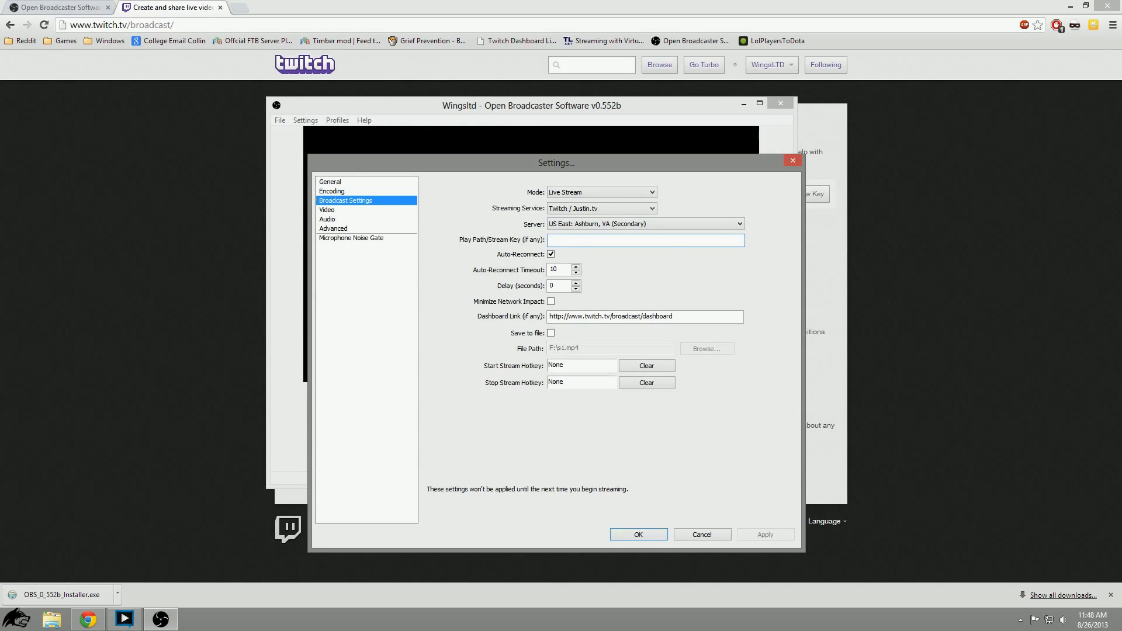
left_click(330, 182)
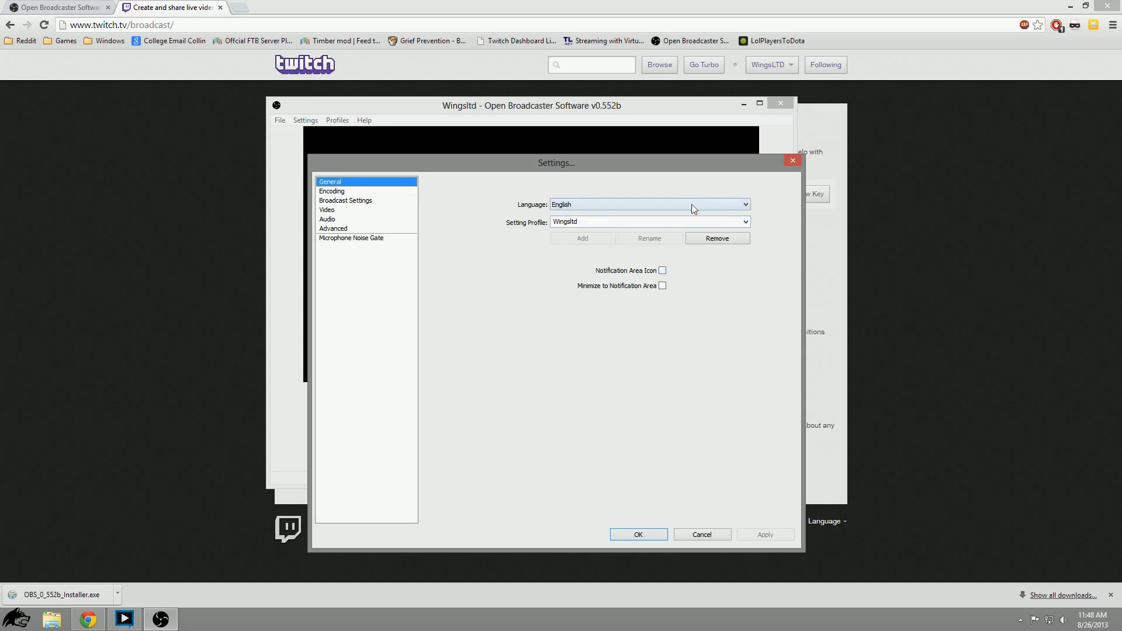
left_click(746, 222)
left_click(730, 234)
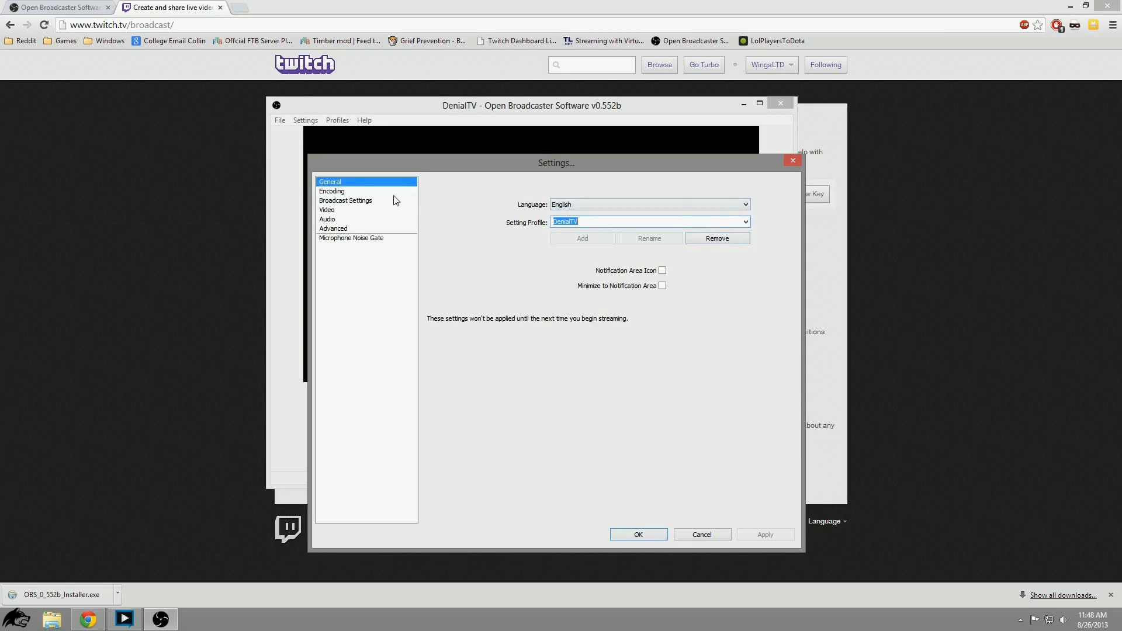
left_click(361, 202)
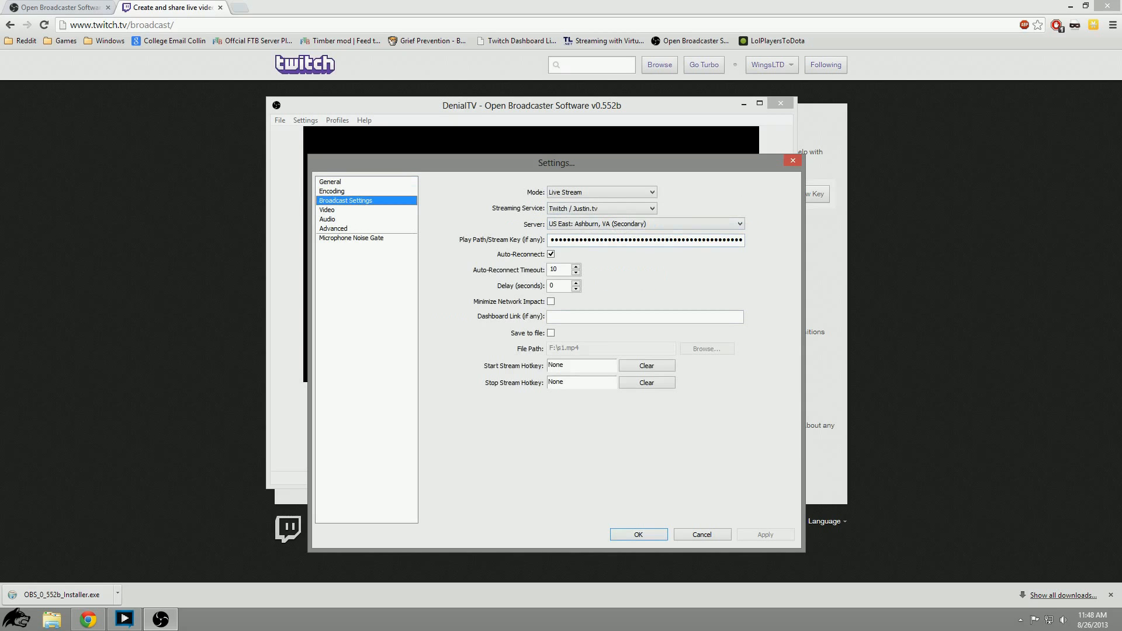
left_click(377, 182)
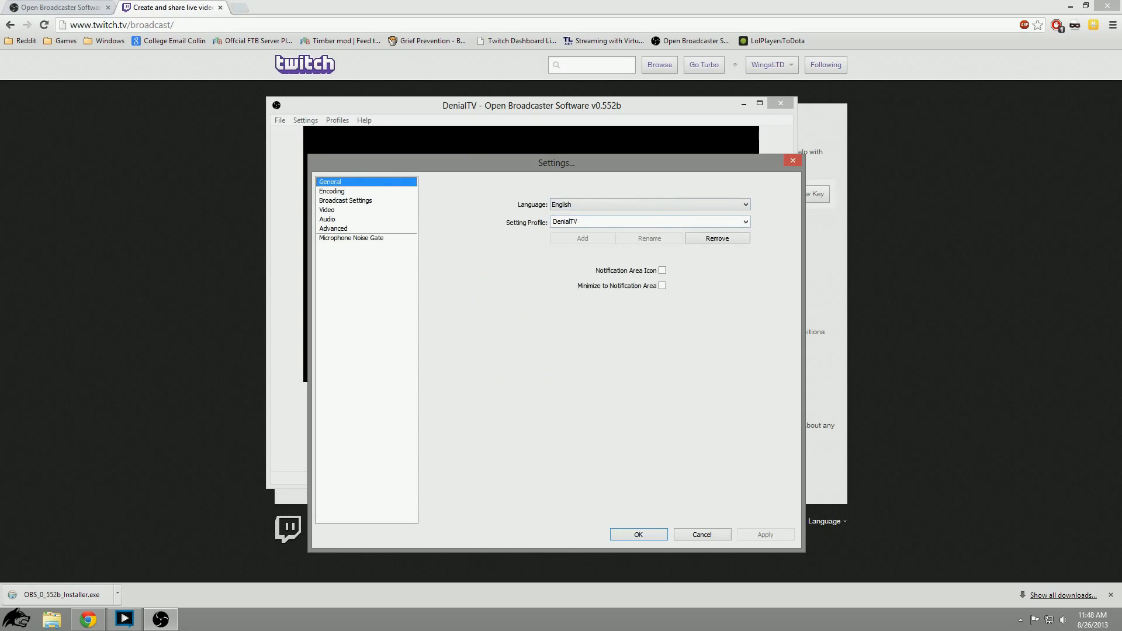
left_click(746, 222)
left_click(720, 240)
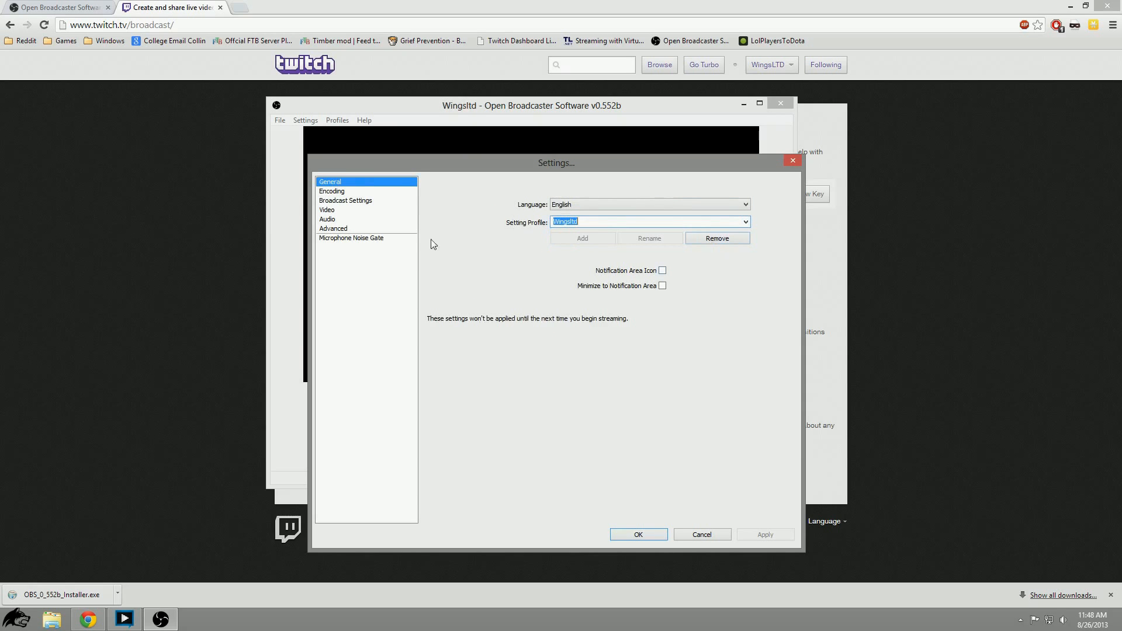
left_click(348, 200)
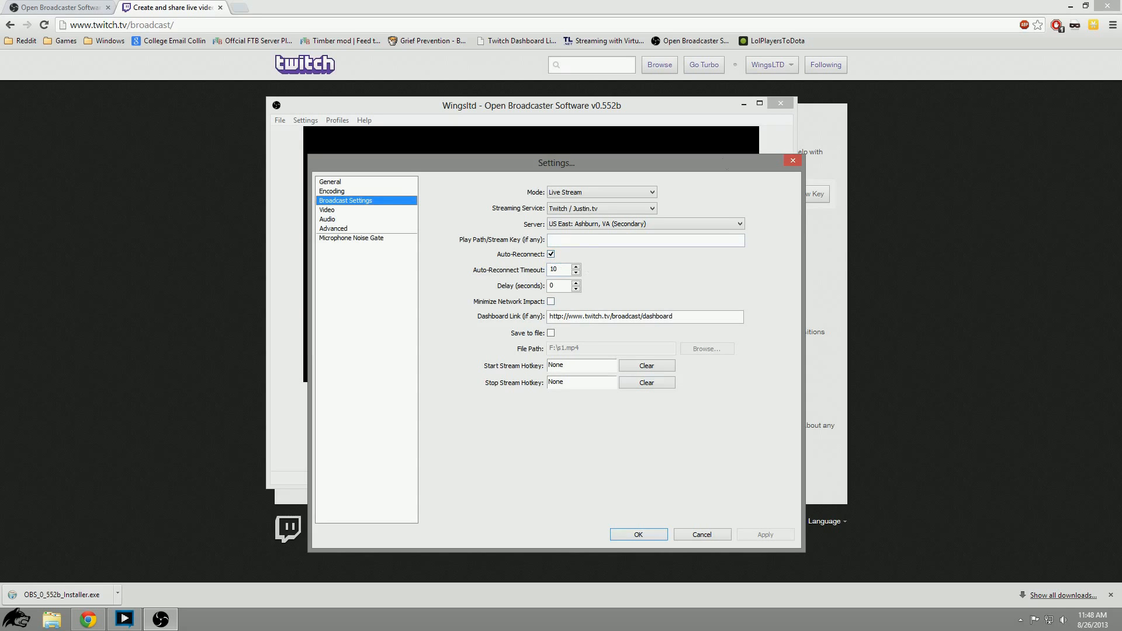
Enable Minimize Network Impact and apply it, and disable the option again with another apply.
left_click(551, 301)
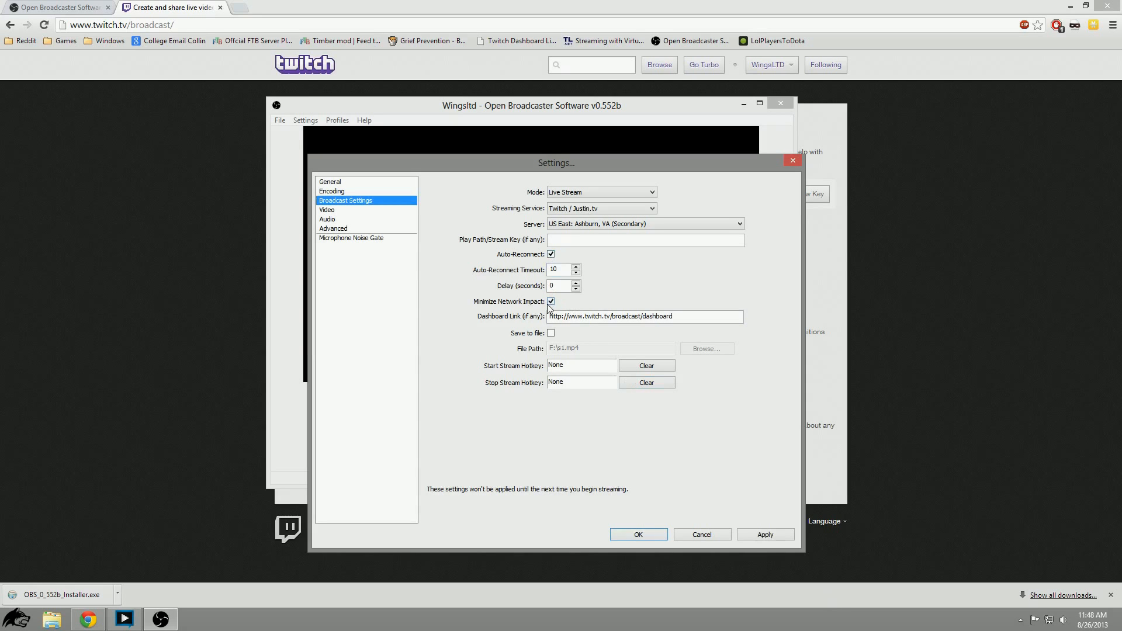
left_click(772, 534)
left_click(550, 302)
left_click(777, 535)
Set the stream delay to 60 seconds.
left_click(559, 285)
left_click_drag(559, 286, 544, 284)
type("60")
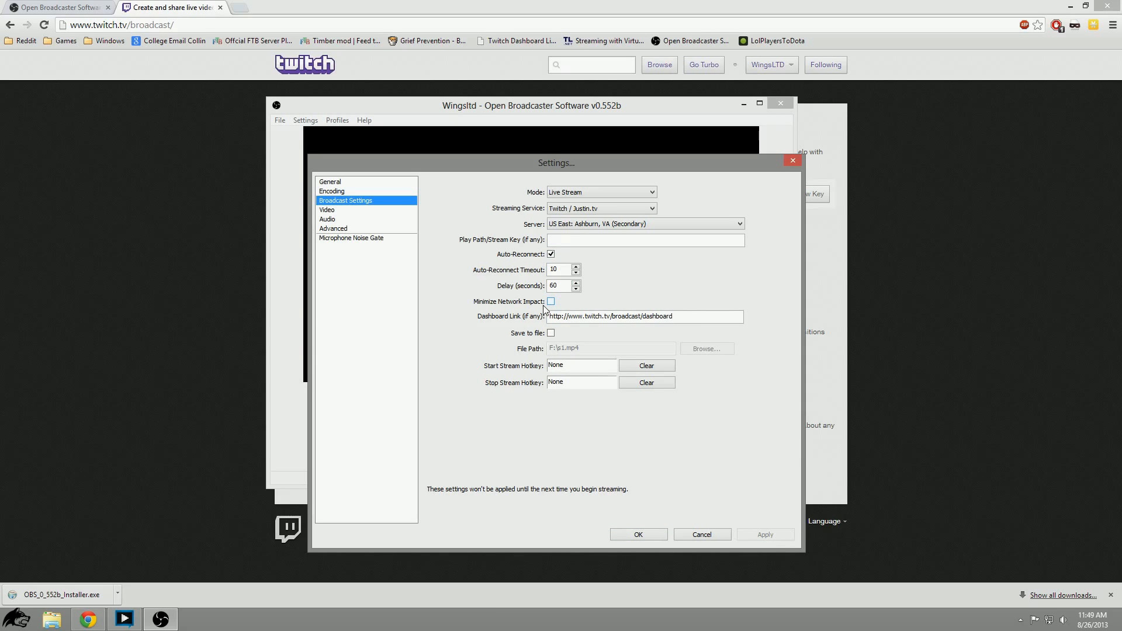
Clear the stream delay value in the broadcast settings and apply.
left_click_drag(559, 286, 461, 321)
key("shift+Tab")
key("Tab")
left_click(349, 214)
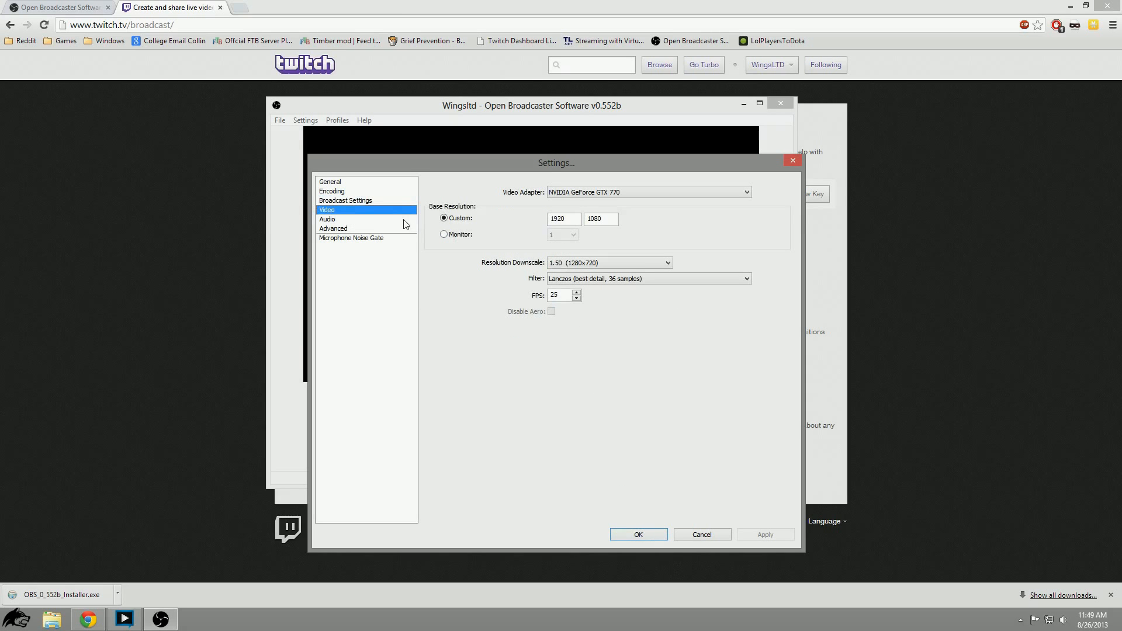
left_click(374, 201)
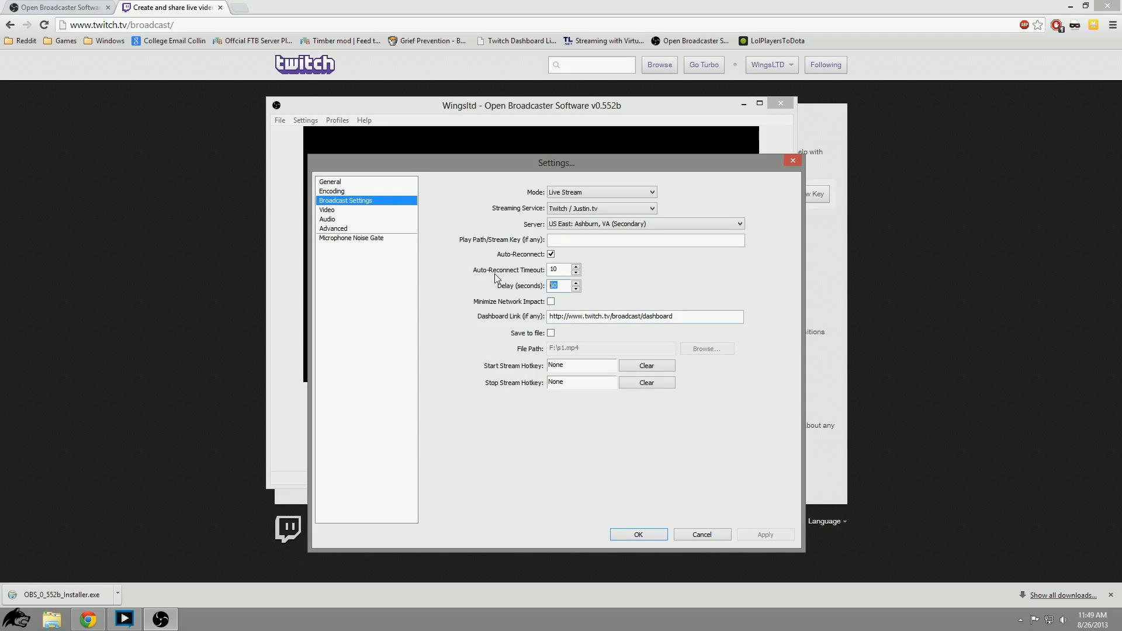
key("BackSpace")
left_click(779, 537)
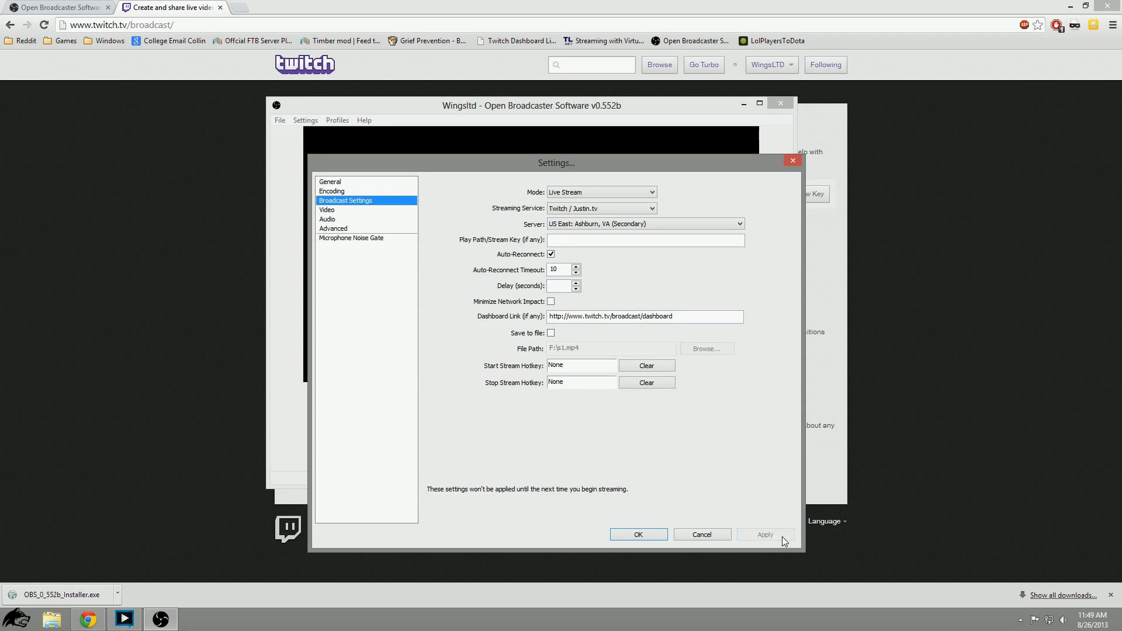
Try the EU: Amsterdam, NL server, change it to US Central: San Antonio, TX, and apply.
left_click(662, 224)
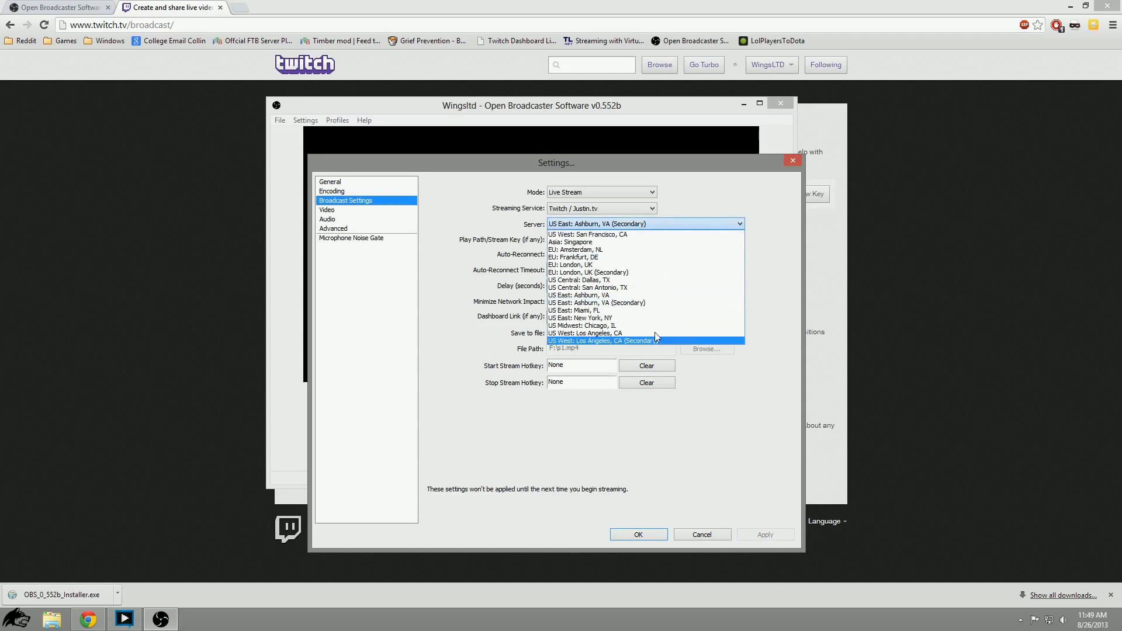
left_click(651, 250)
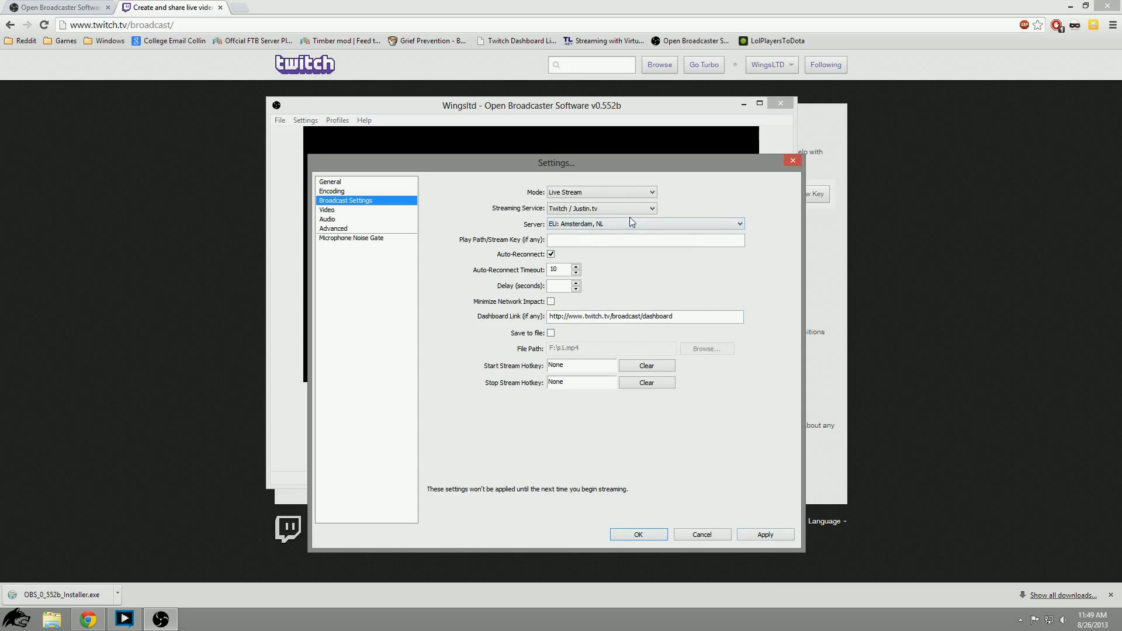
left_click(643, 228)
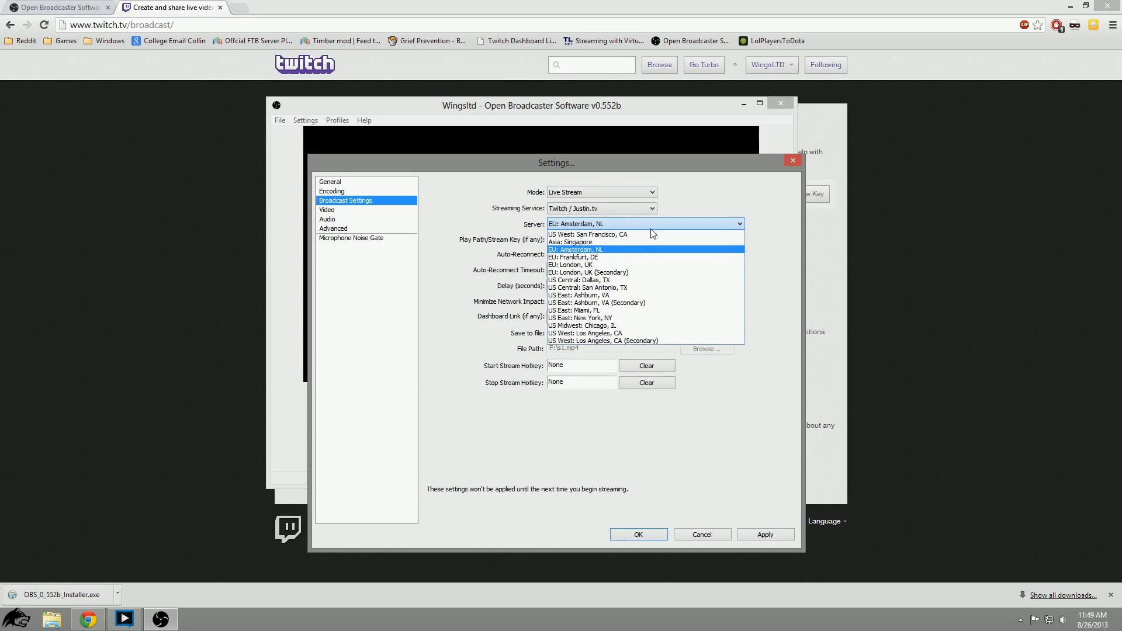
left_click(639, 288)
left_click(789, 534)
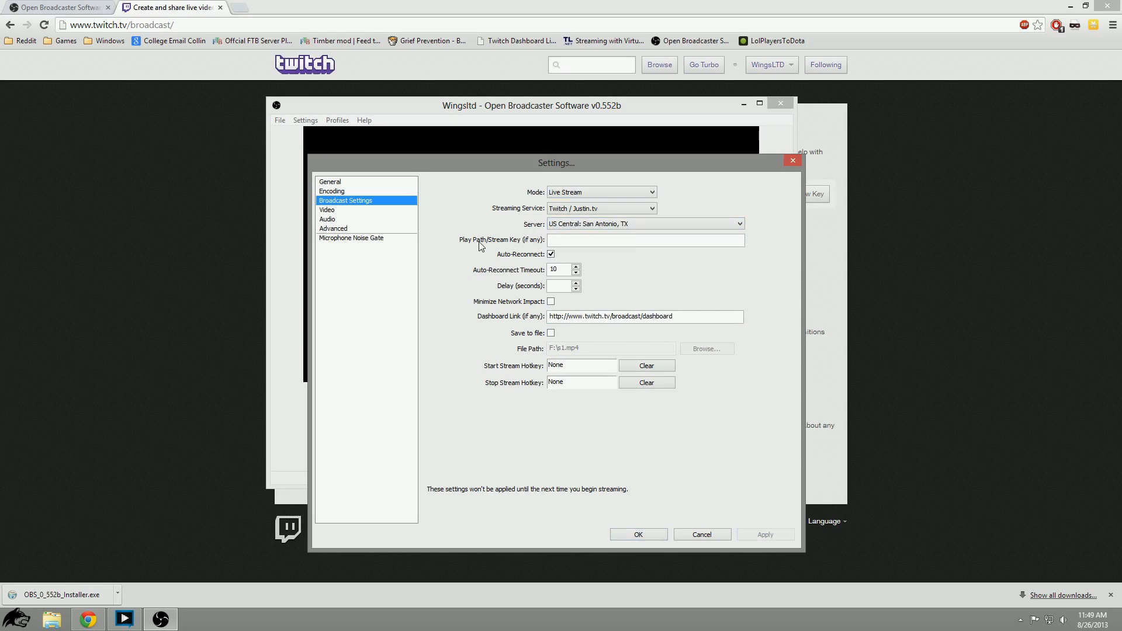
Open the video settings and check which video adapters are available.
left_click(372, 210)
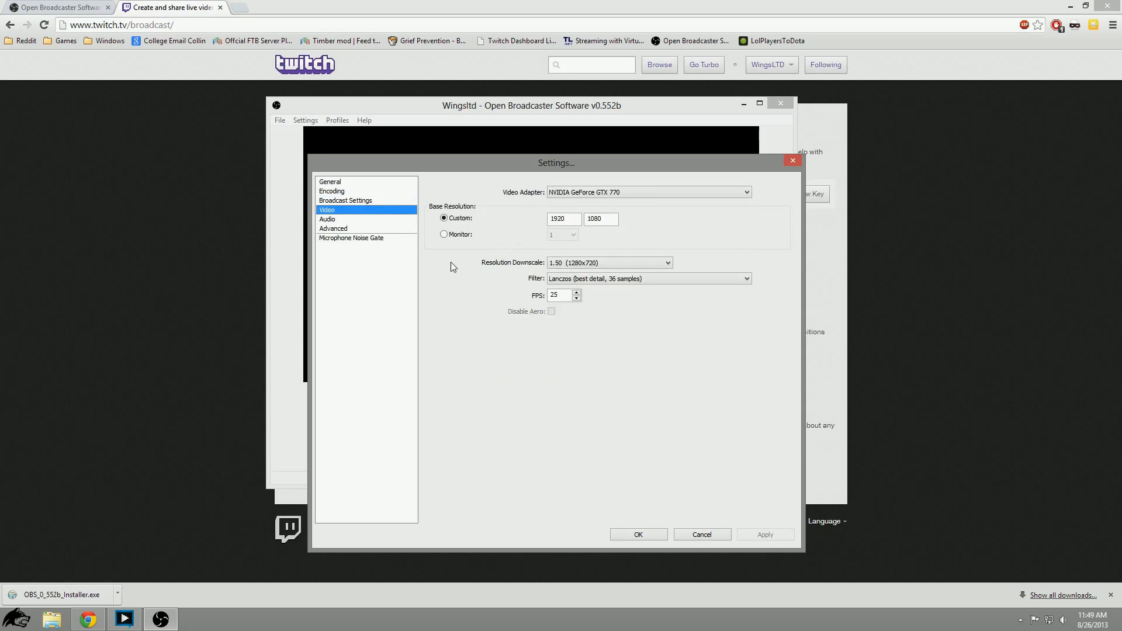
left_click(559, 193)
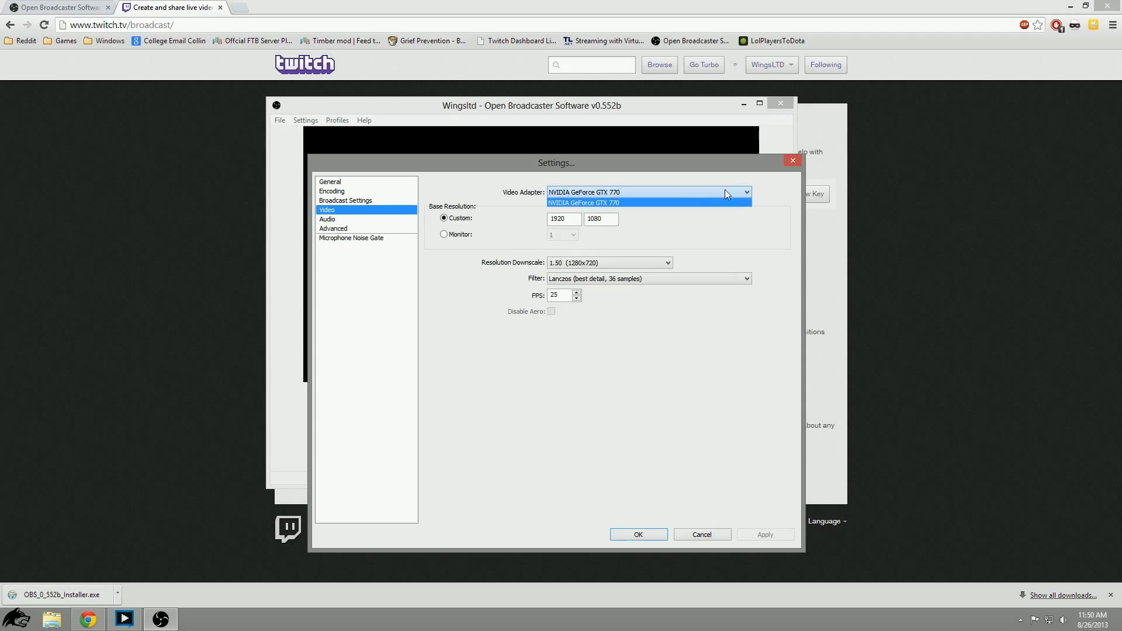
left_click(497, 182)
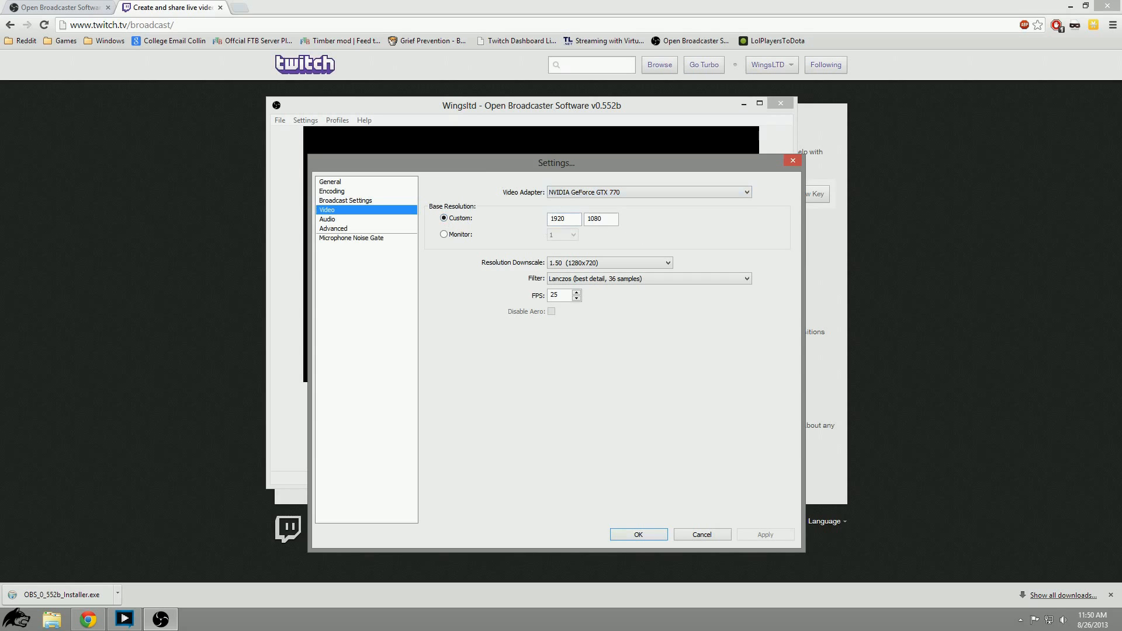
Minimize the browser window and move the Settings dialog higher on the desktop.
left_click_drag(599, 219, 582, 219)
left_click(1070, 6)
left_click_drag(670, 161, 665, 100)
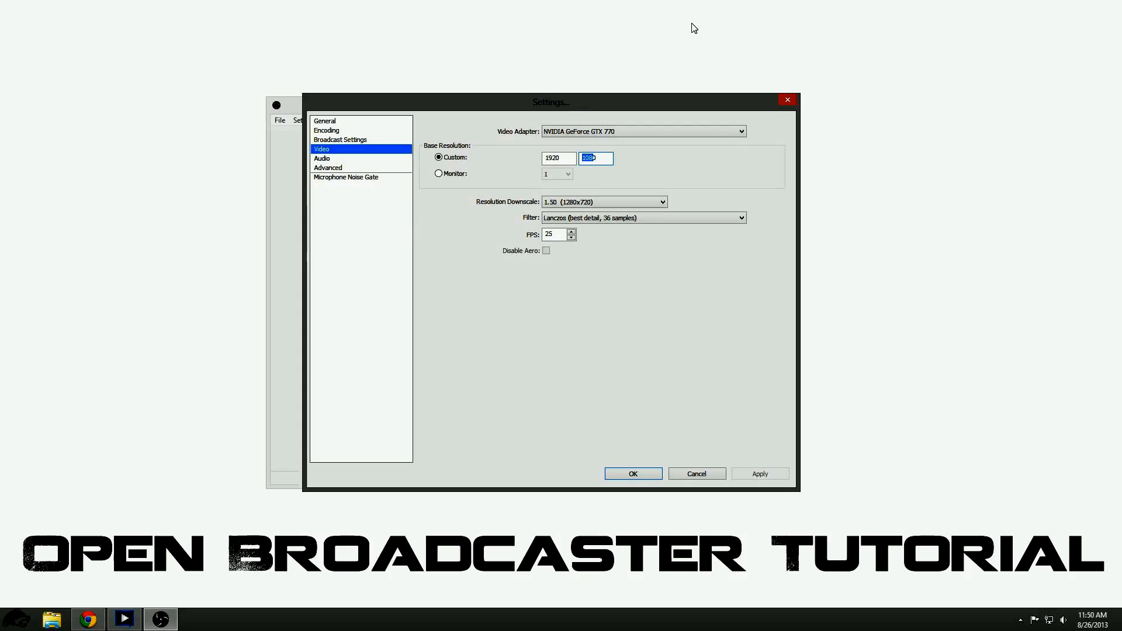
Try a custom base resolution of 1280 by 720 in the video settings.
key("shift+Tab")
type("1280")
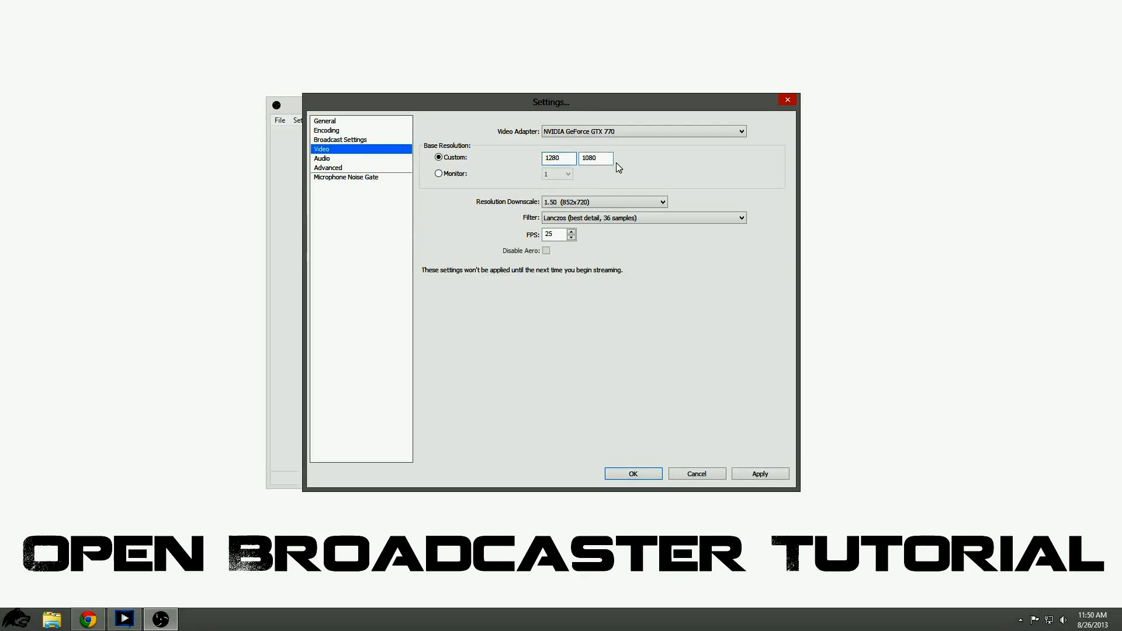
key("Tab")
type("725")
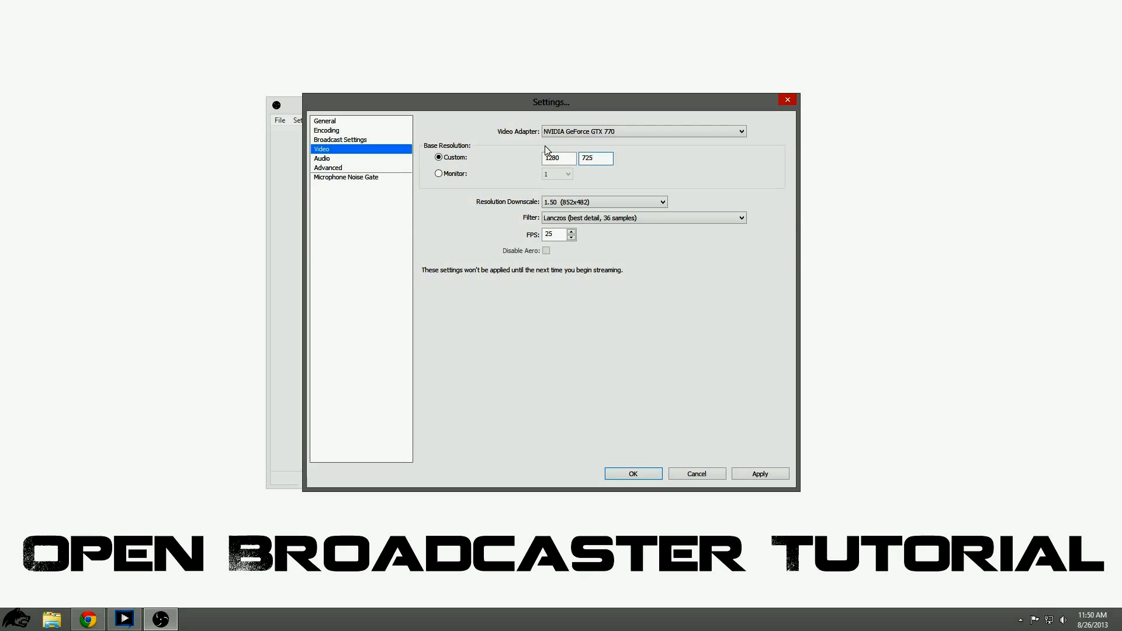
key("BackSpace")
type("0")
key("shift+Tab")
Take the base resolution from monitor 2 and try the 1.25 (1280x720) and None (1600x900) downscale options.
left_click(456, 175)
left_click(563, 173)
left_click(555, 193)
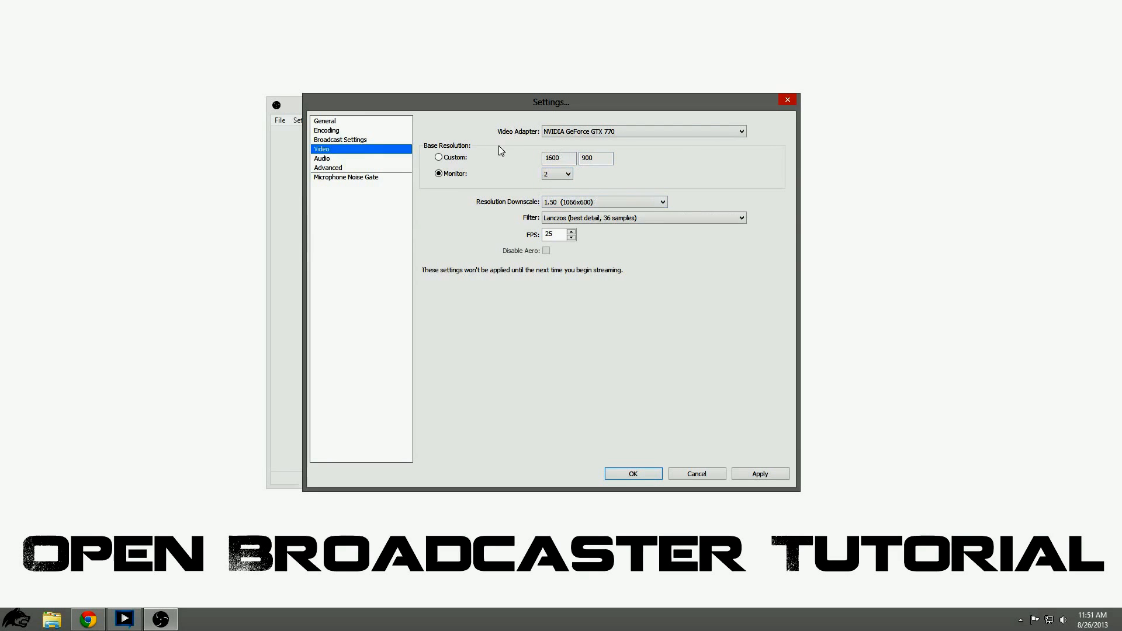
left_click(592, 201)
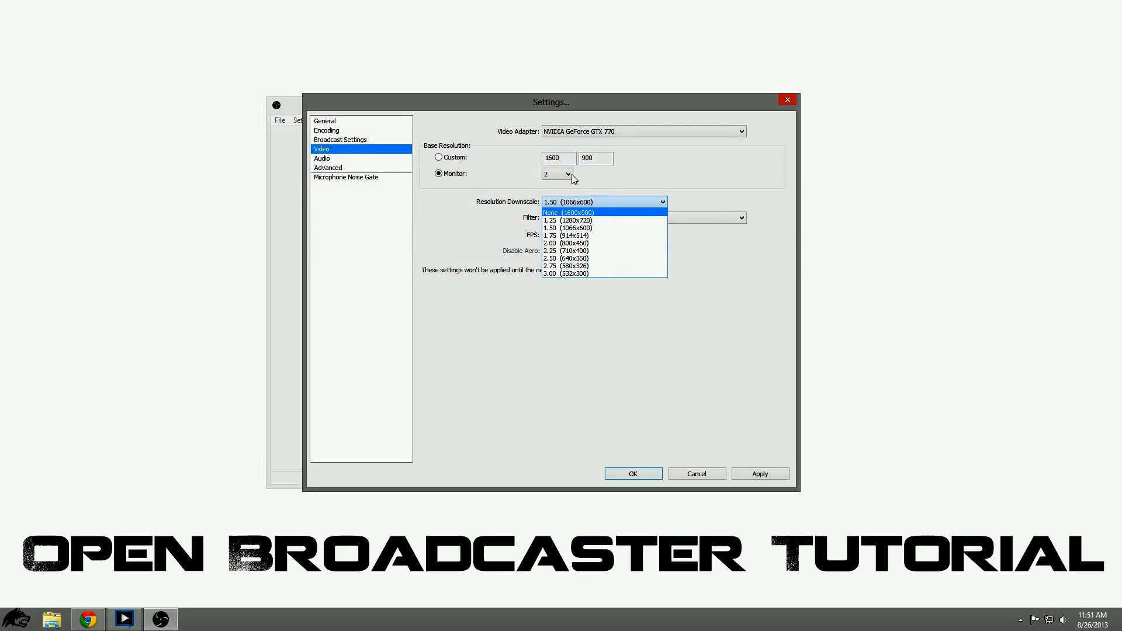
left_click(605, 220)
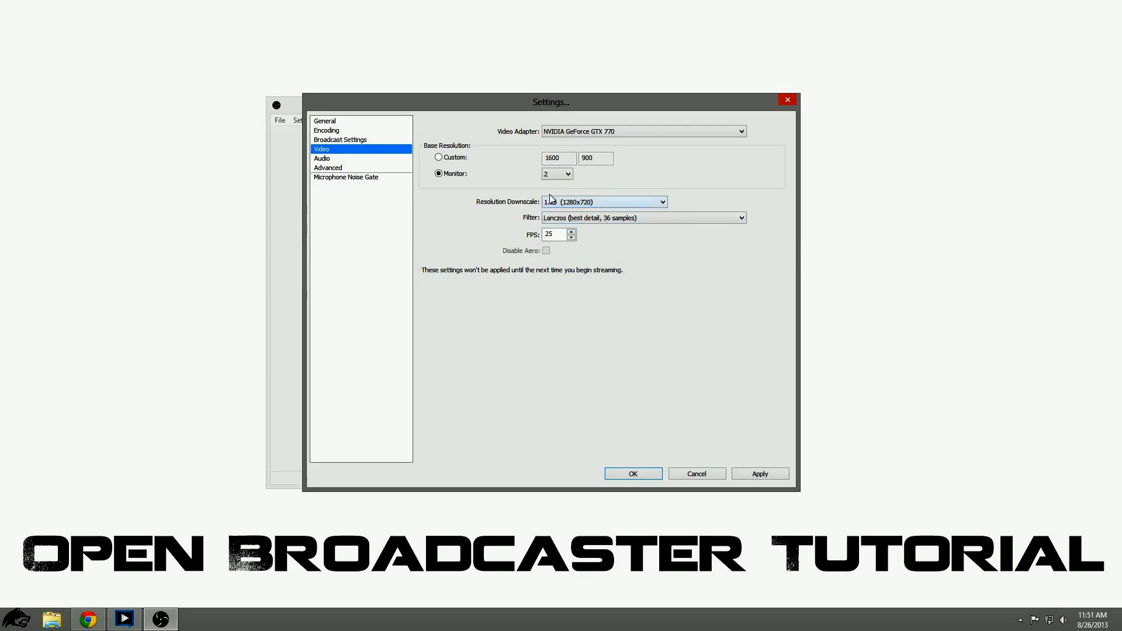
left_click(589, 202)
left_click(595, 210)
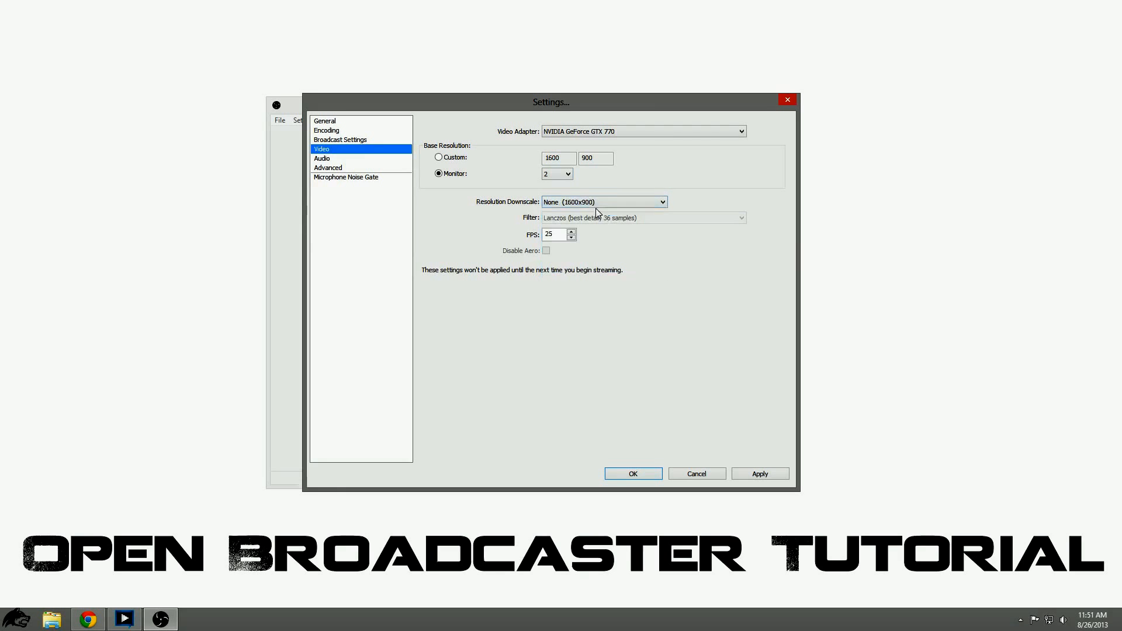
Set the base resolution to monitor 1 with a 1.50 (1280x720) resolution downscale and apply.
left_click(568, 175)
left_click(564, 186)
left_click(618, 200)
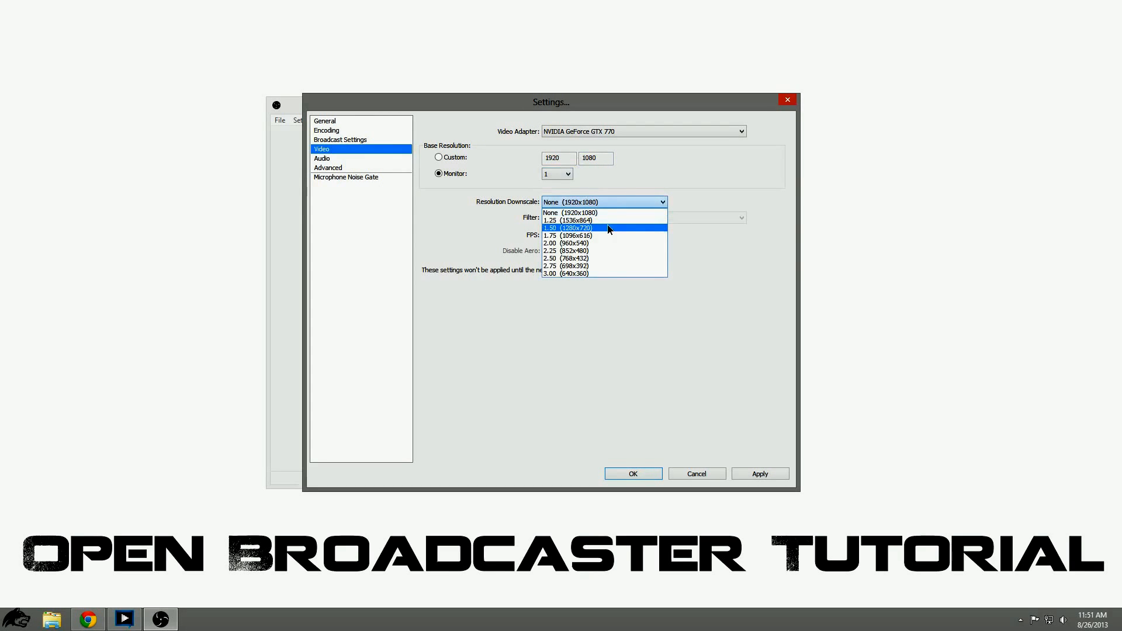
left_click(610, 229)
left_click(761, 475)
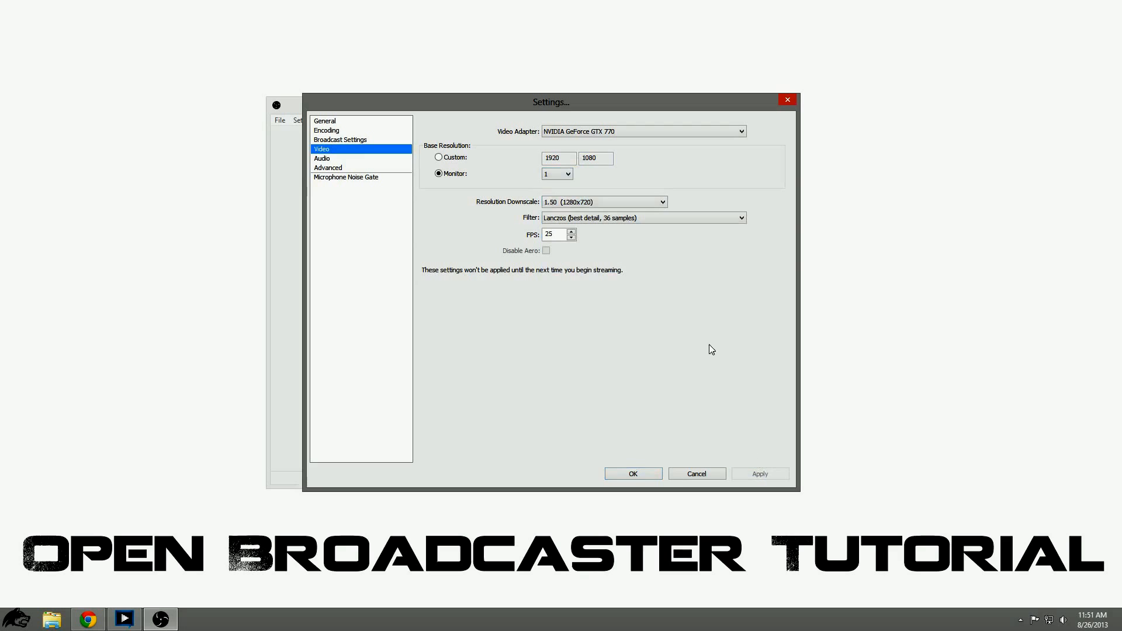
Try the Bilinear and Bicubic sharper downscale filters, return to Lanczos (best detail, 36 samples), and apply.
left_click(610, 218)
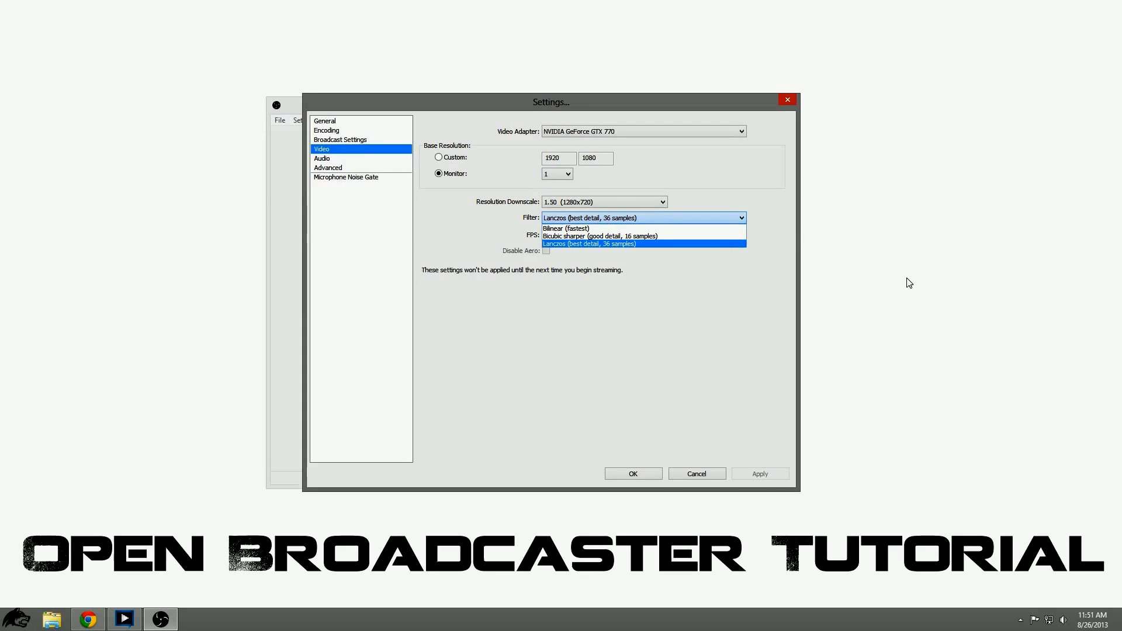
left_click(612, 228)
left_click(718, 218)
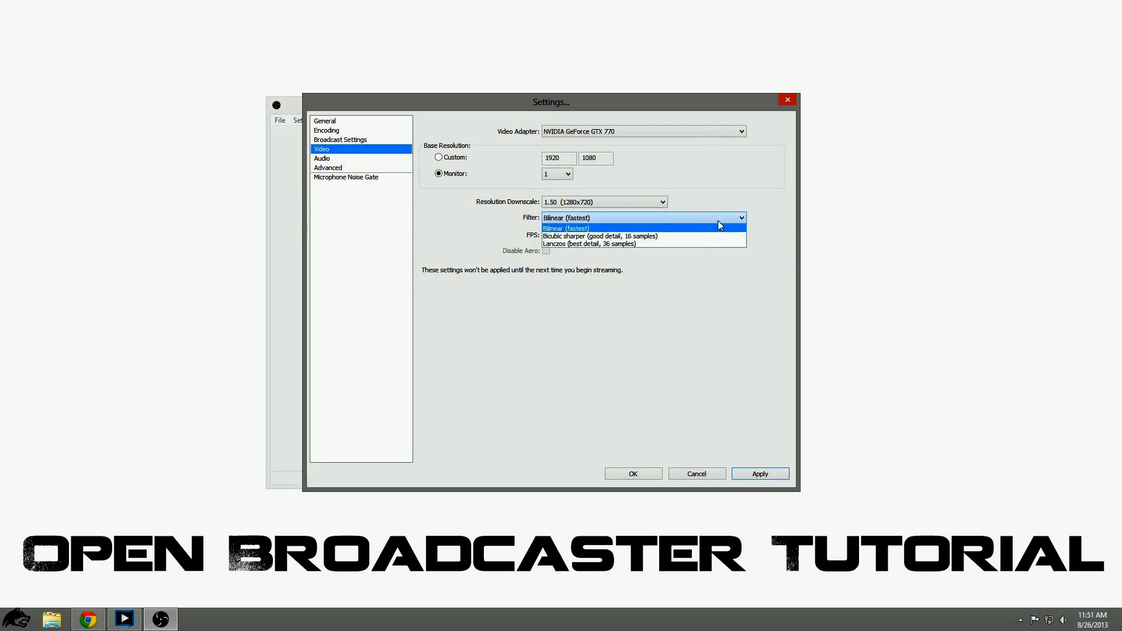
left_click(713, 238)
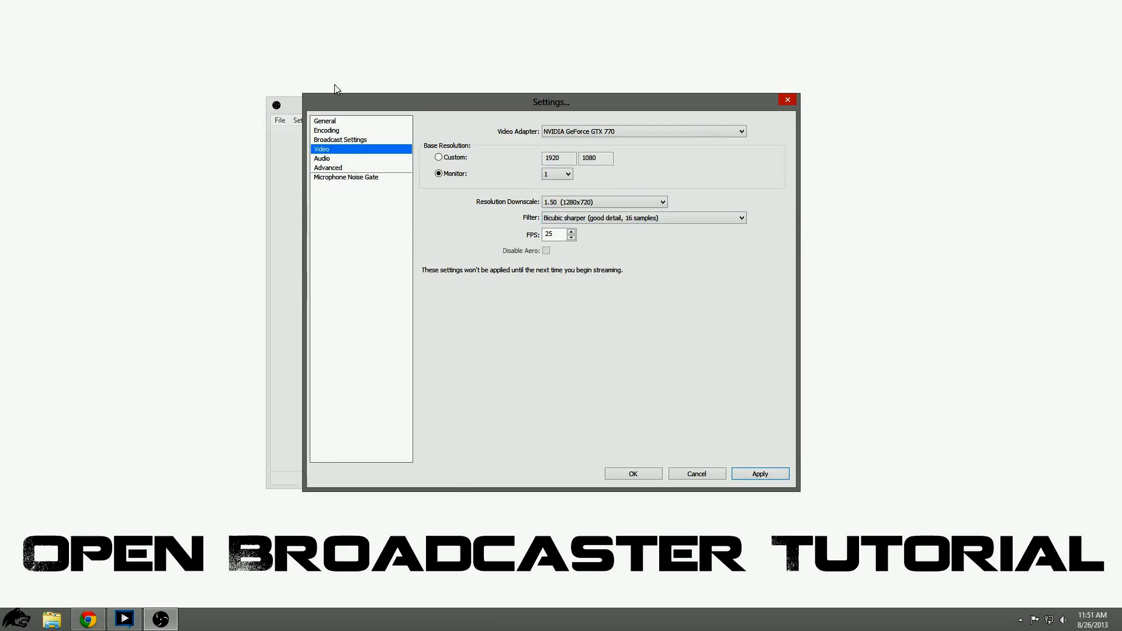
left_click(576, 202)
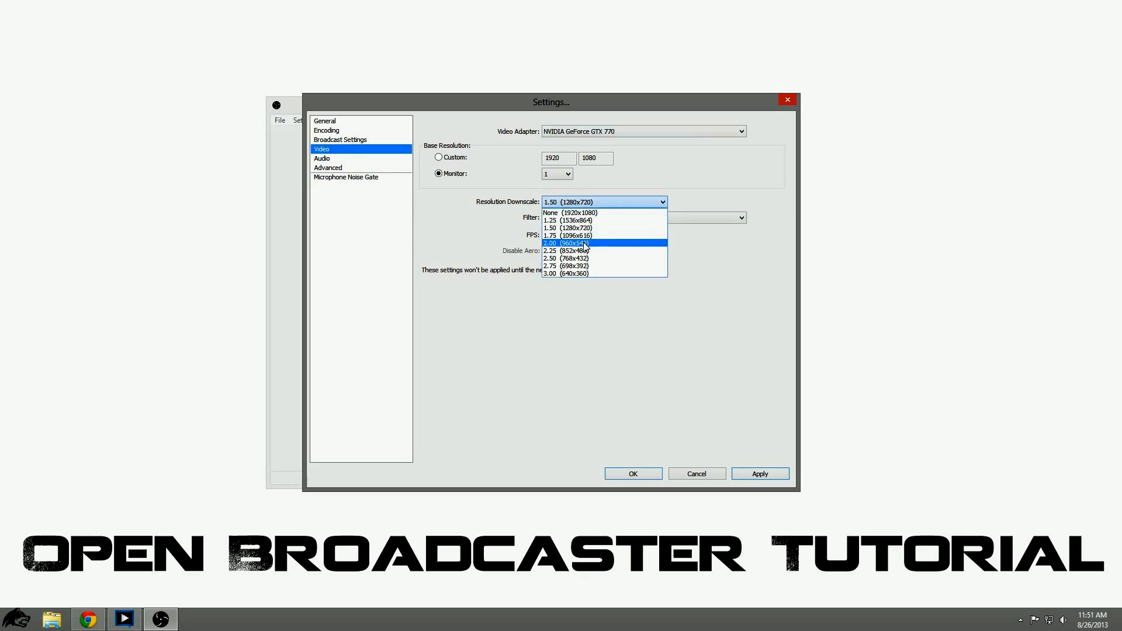
left_click(615, 229)
left_click(613, 218)
left_click(613, 245)
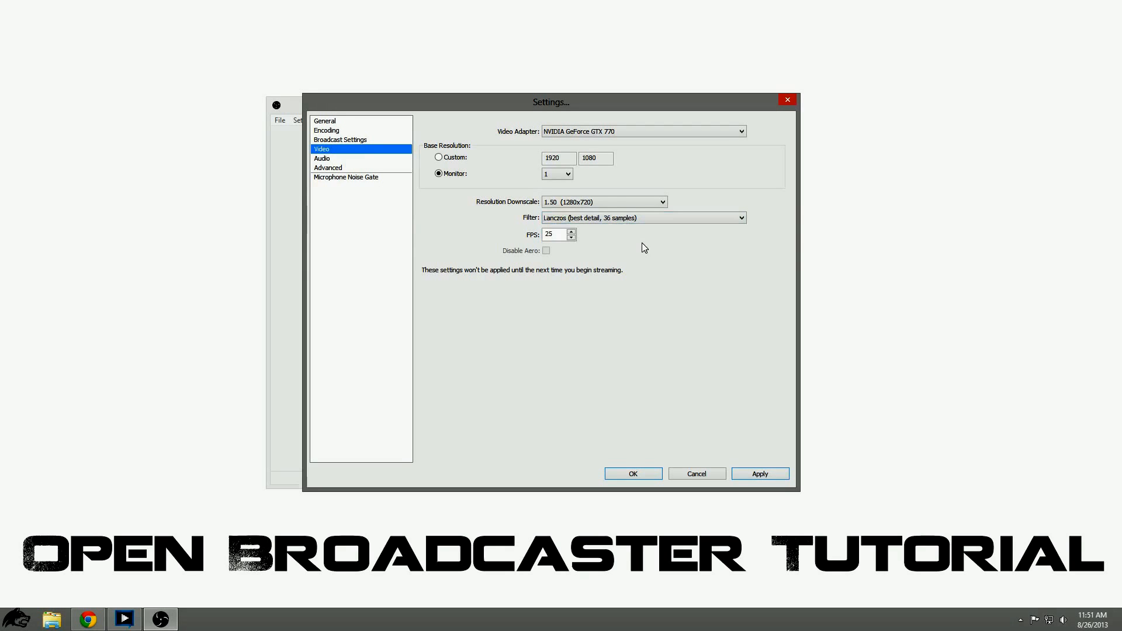
left_click(783, 475)
left_click_drag(557, 235, 469, 232)
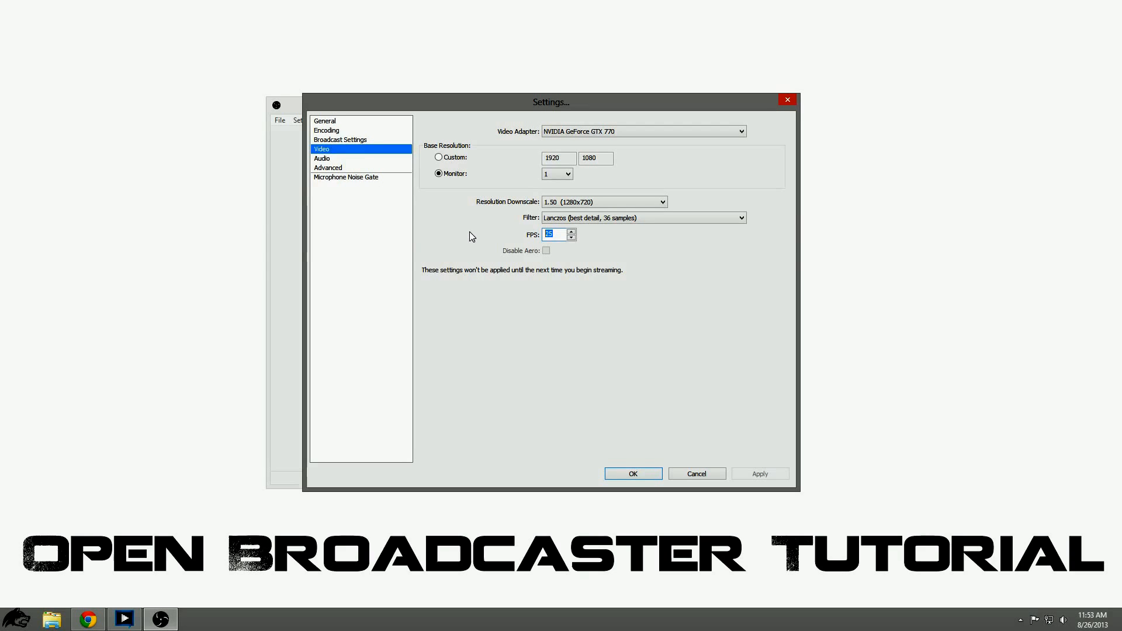
left_click(555, 235)
Choose Microphone (5- Plantronics GameCom 780) as the microphone/auxiliary device in the audio settings and apply.
left_click(327, 159)
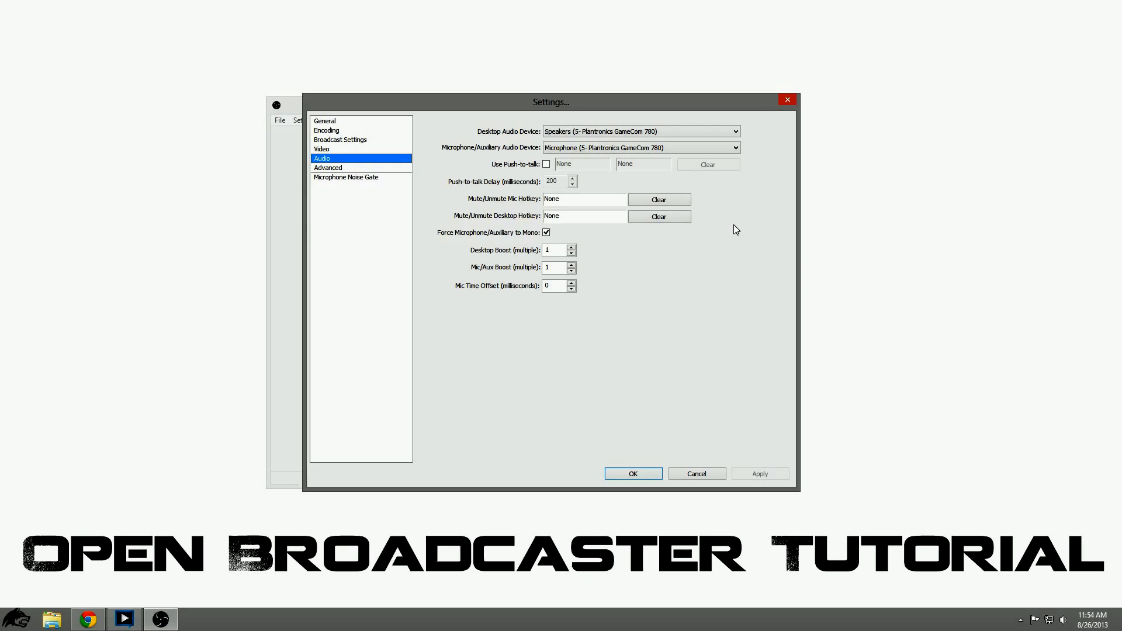
left_click(680, 145)
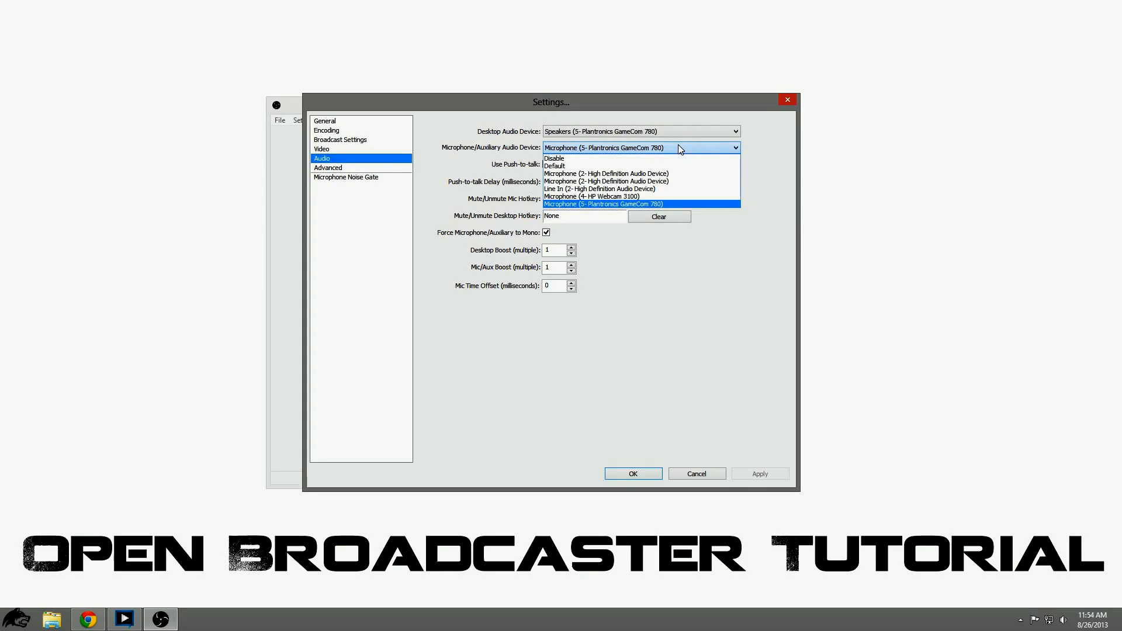
left_click(666, 203)
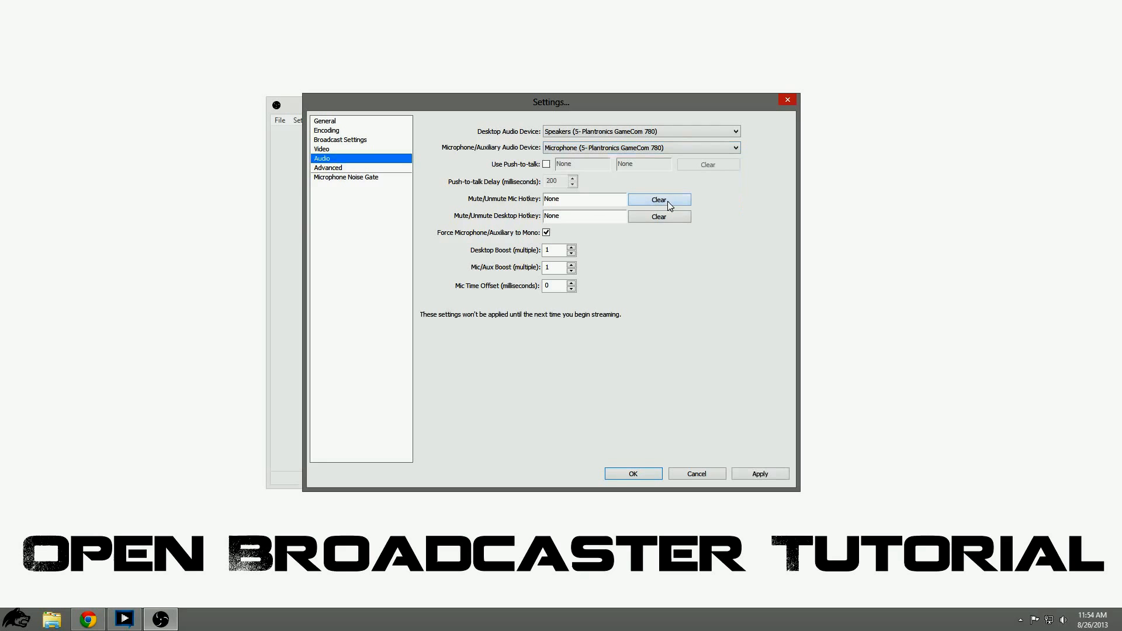
left_click(784, 476)
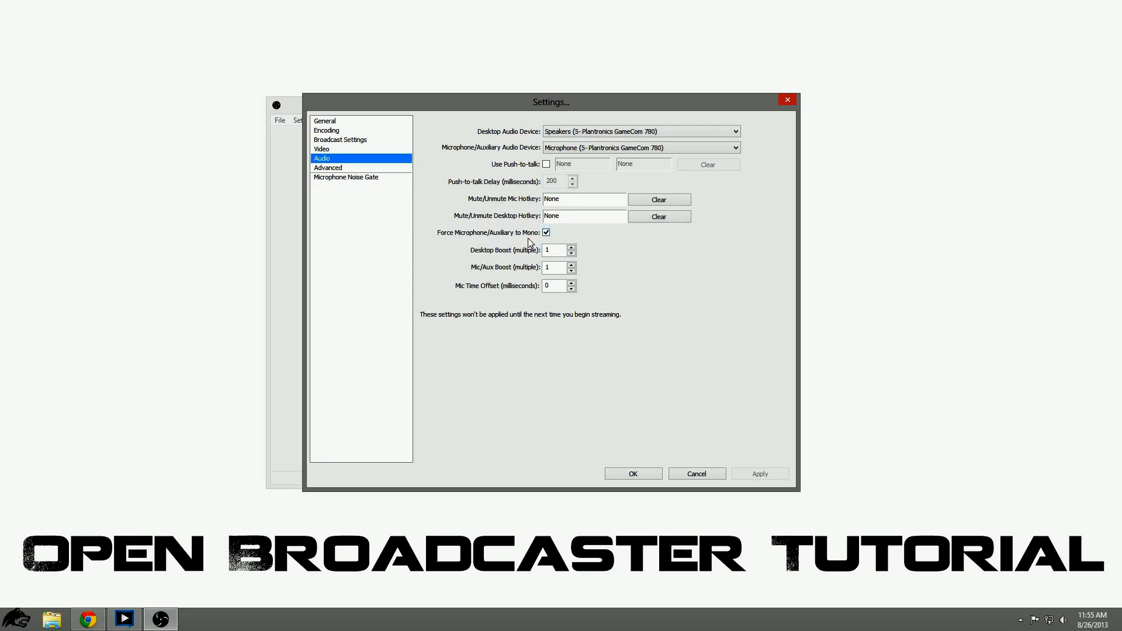
left_click(548, 267)
double_click(548, 267)
key("Tab")
Try the High process priority class in the advanced settings, set it back to Normal, and apply.
left_click(363, 168)
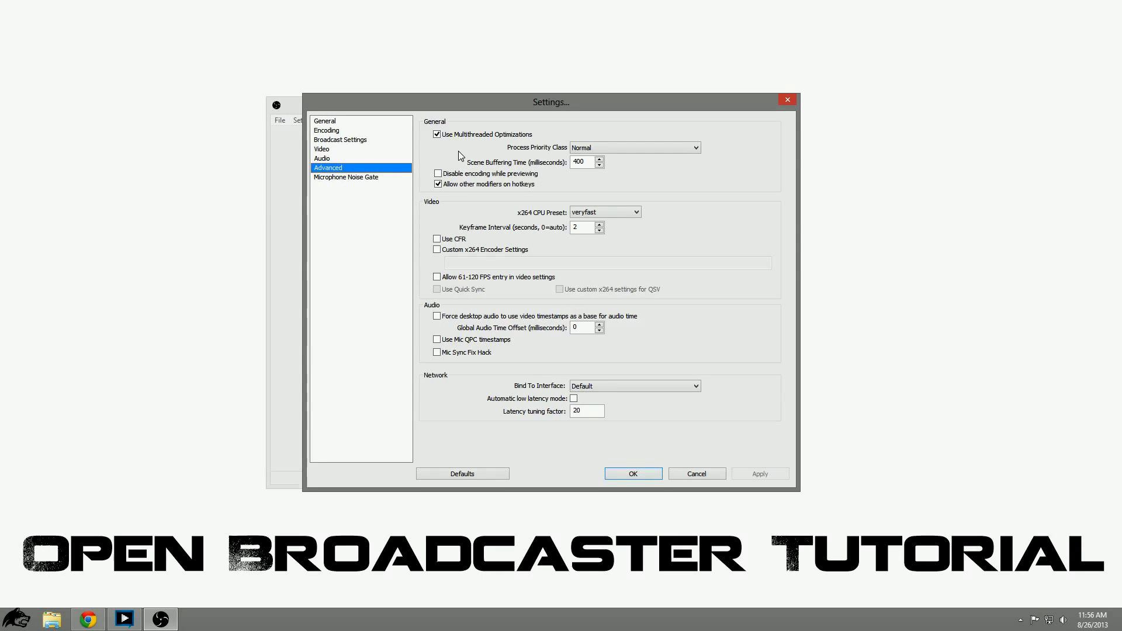
left_click(643, 146)
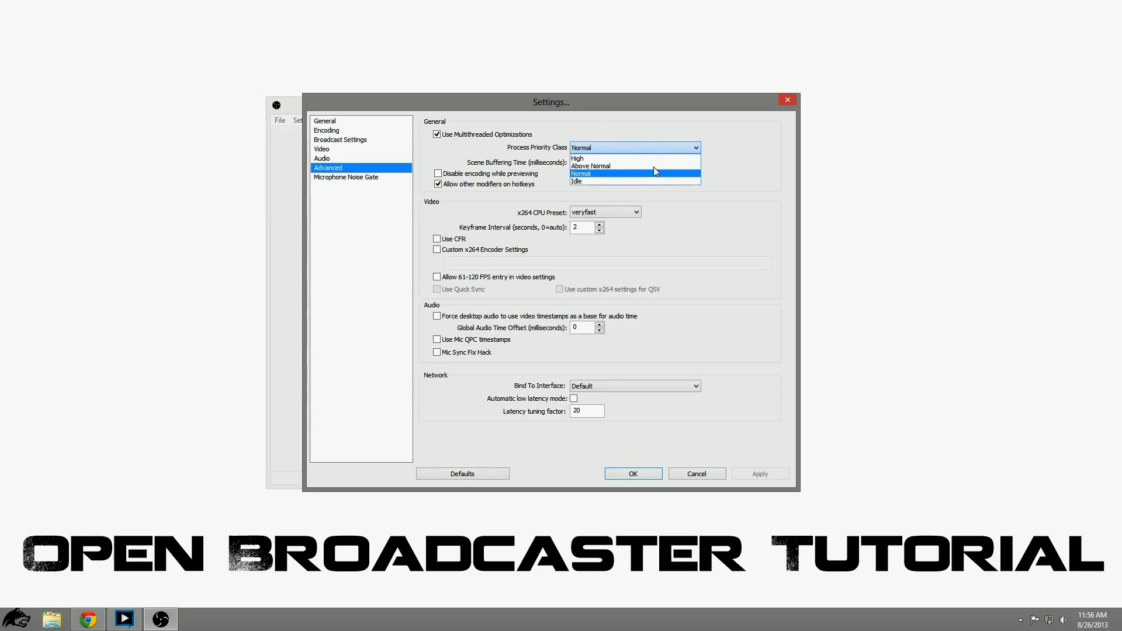
left_click(659, 159)
left_click(769, 476)
left_click(617, 149)
left_click(618, 174)
left_click(769, 475)
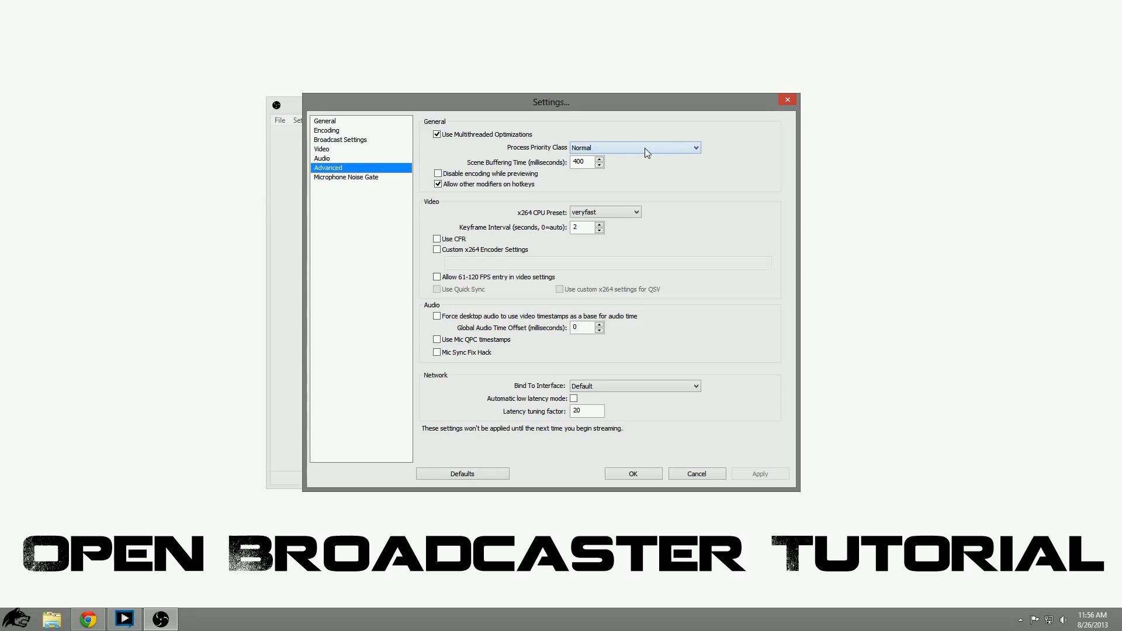
Try disabling encoding while previewing, bring the Settings dialog back into view, turn the option off again, and apply.
left_click(492, 174)
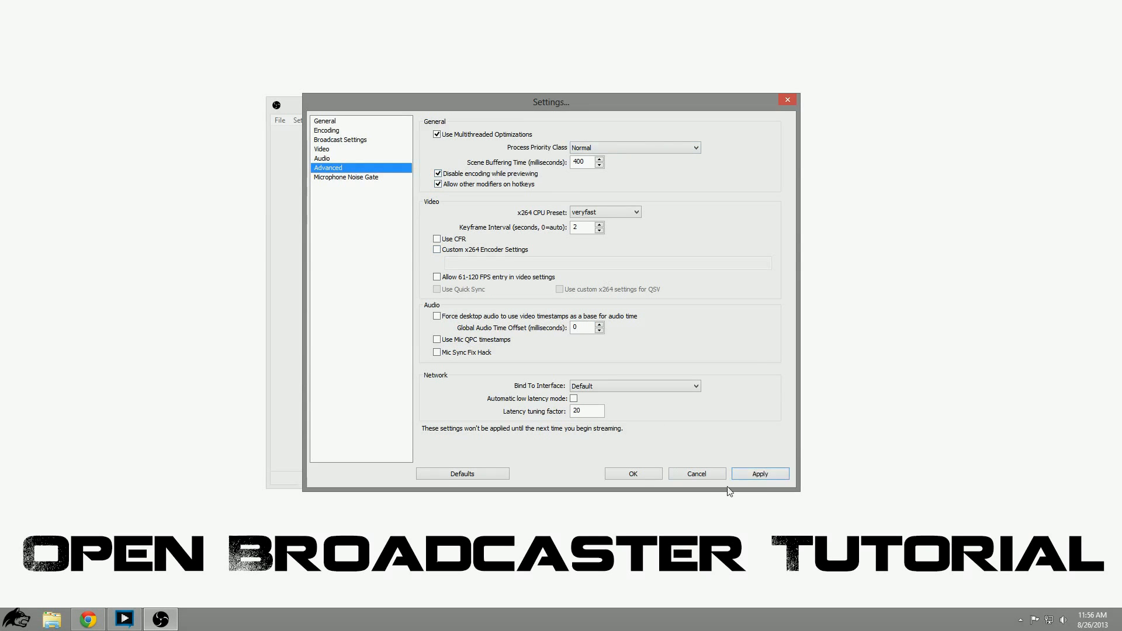
left_click(754, 474)
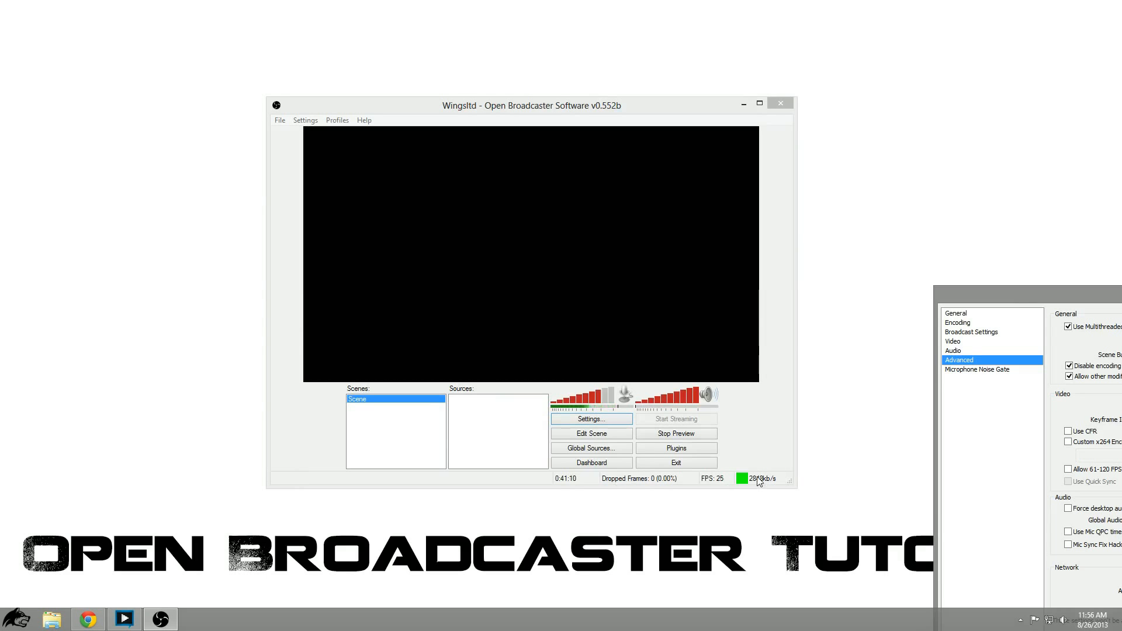
left_click_drag(986, 297, 372, 126)
left_click(476, 199)
left_click(769, 497)
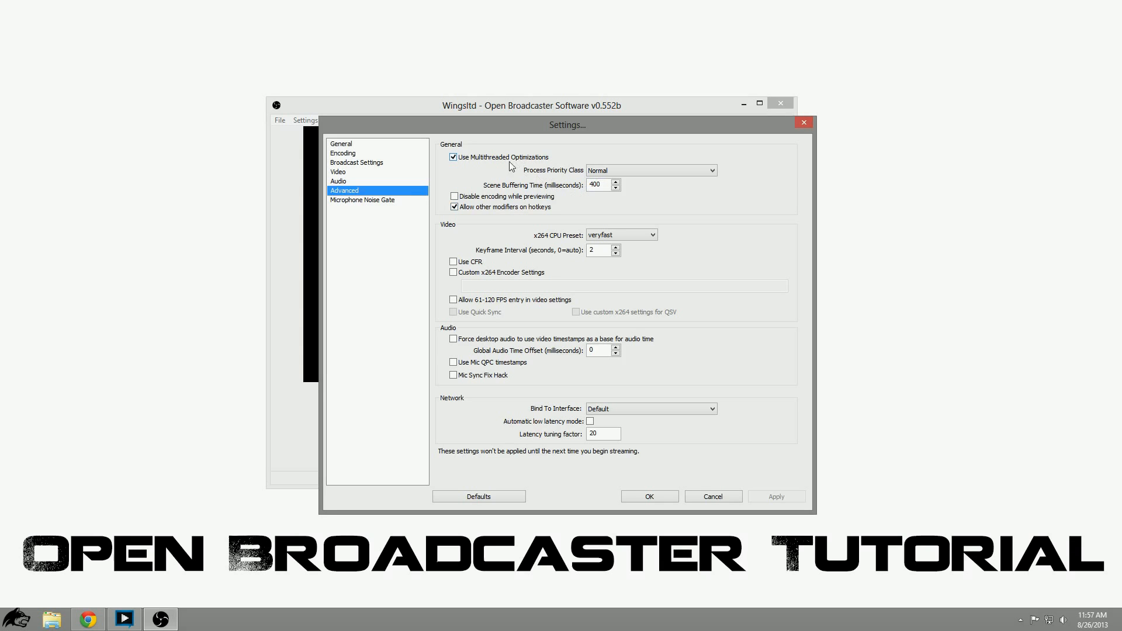
Review the available x264 CPU presets, keep veryfast, and check the encoding settings before returning to the advanced settings.
left_click(626, 240)
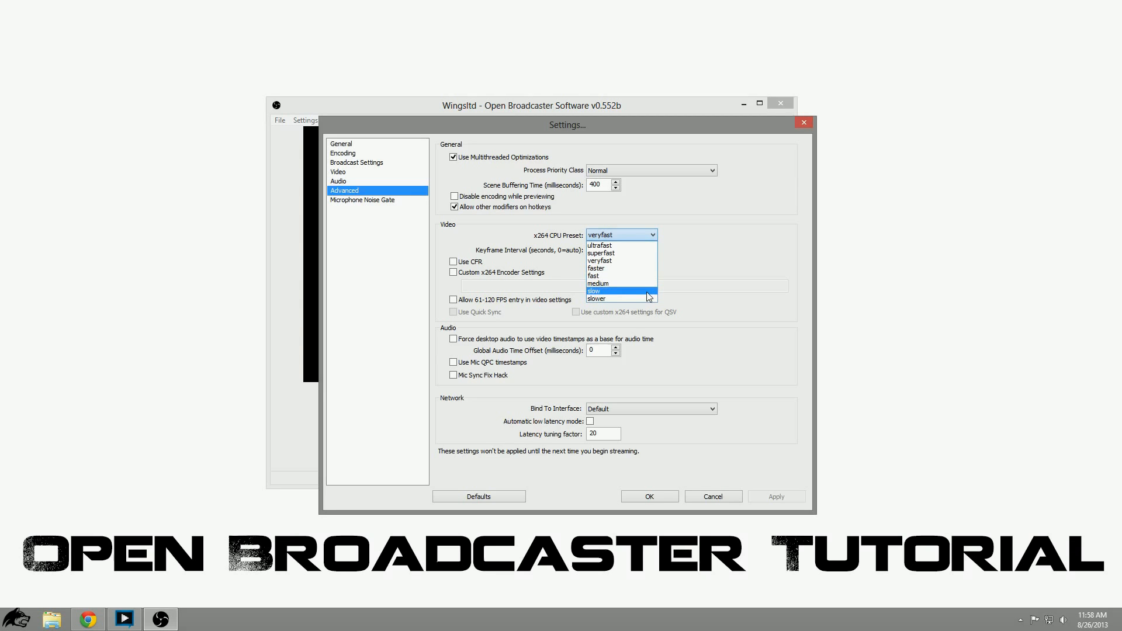
left_click(612, 262)
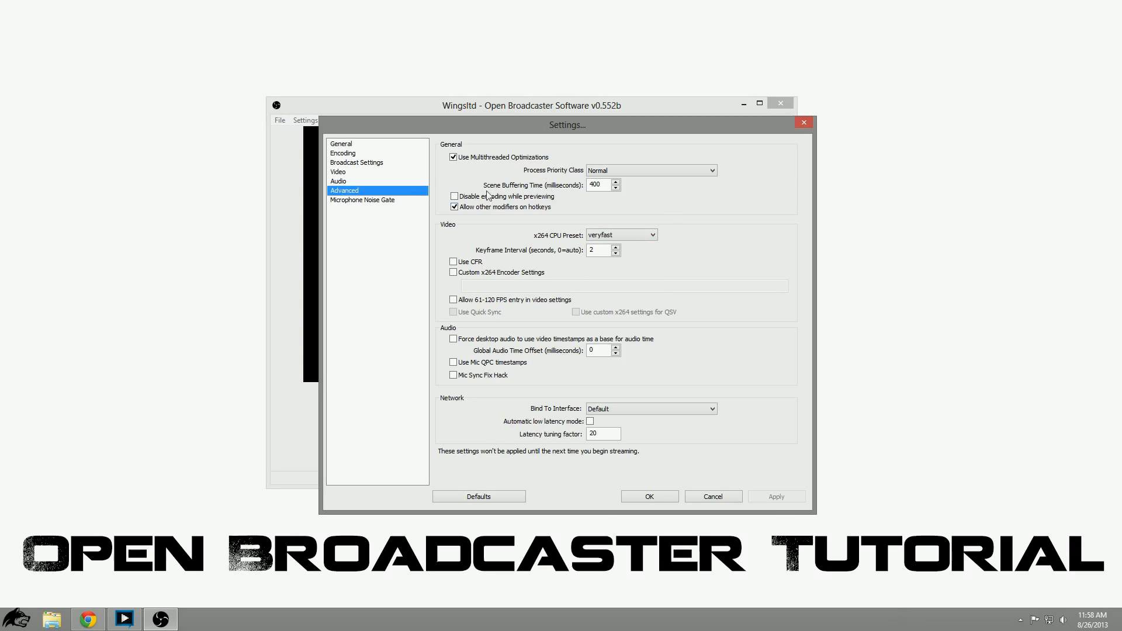
left_click(344, 154)
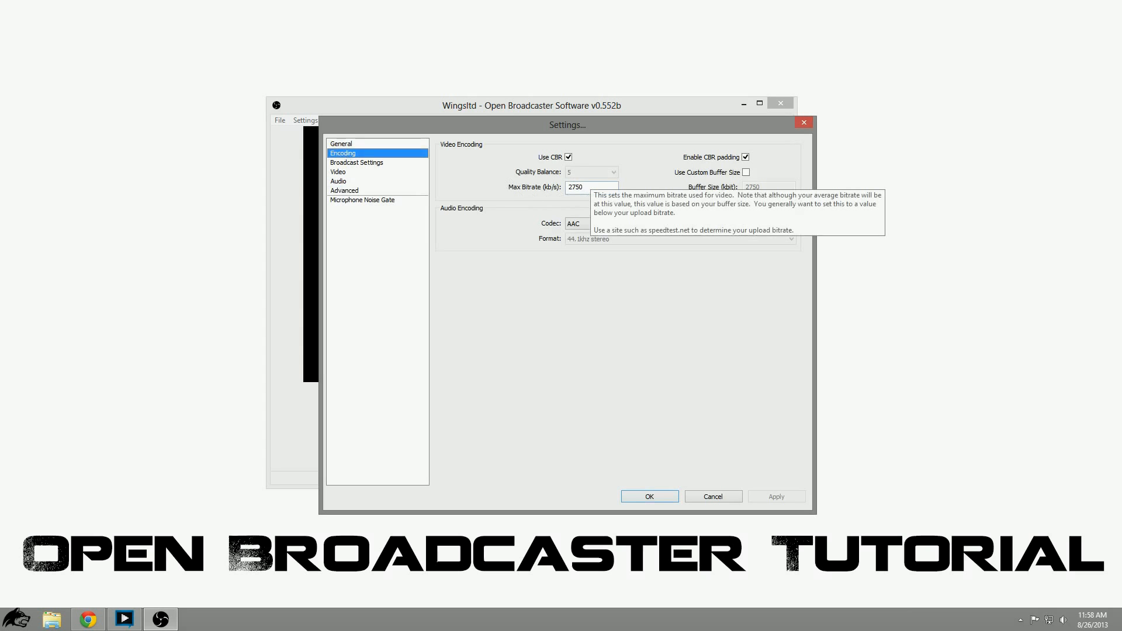
left_click(354, 183)
left_click(356, 191)
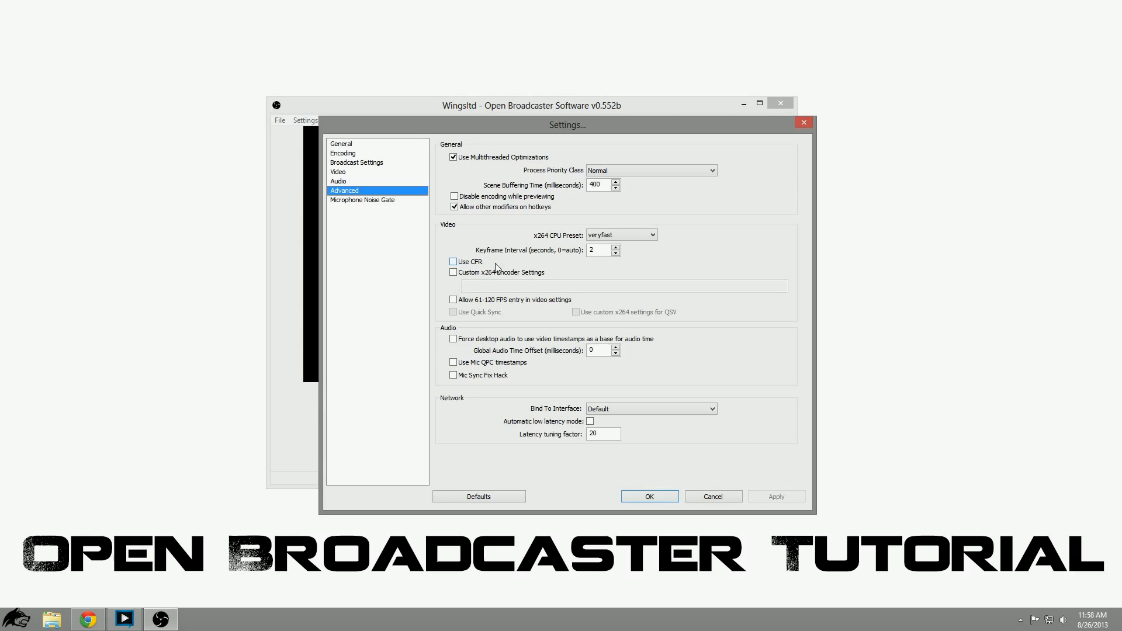
Check the keyframe interval, the 61-120 FPS option and the available network interfaces, keeping Default as the interface.
double_click(592, 250)
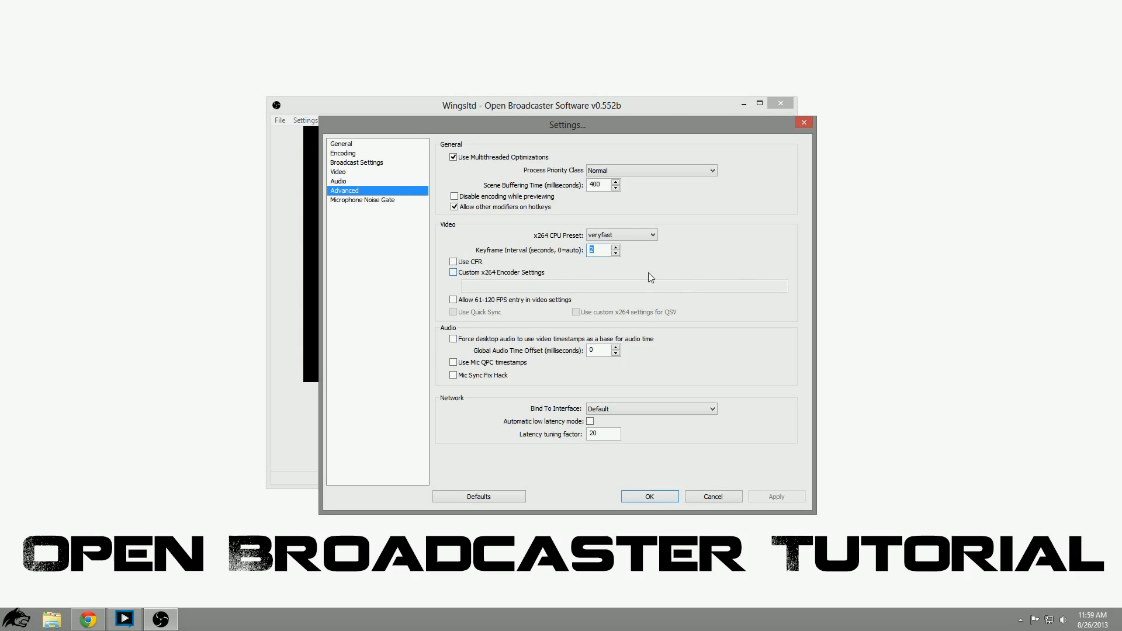
left_click(501, 301)
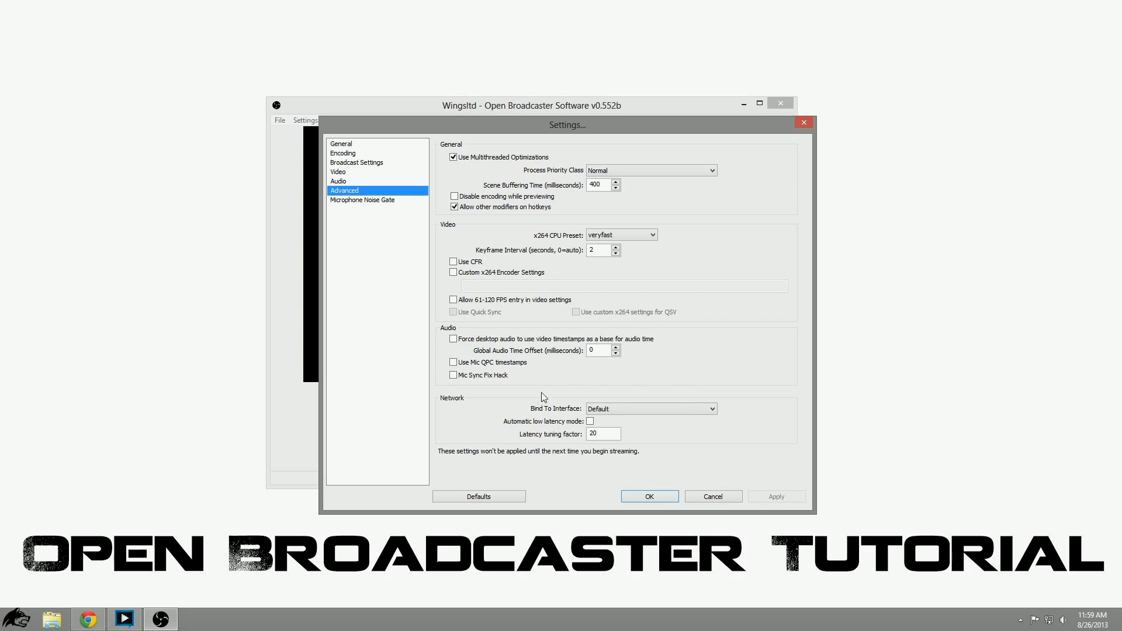
left_click(589, 411)
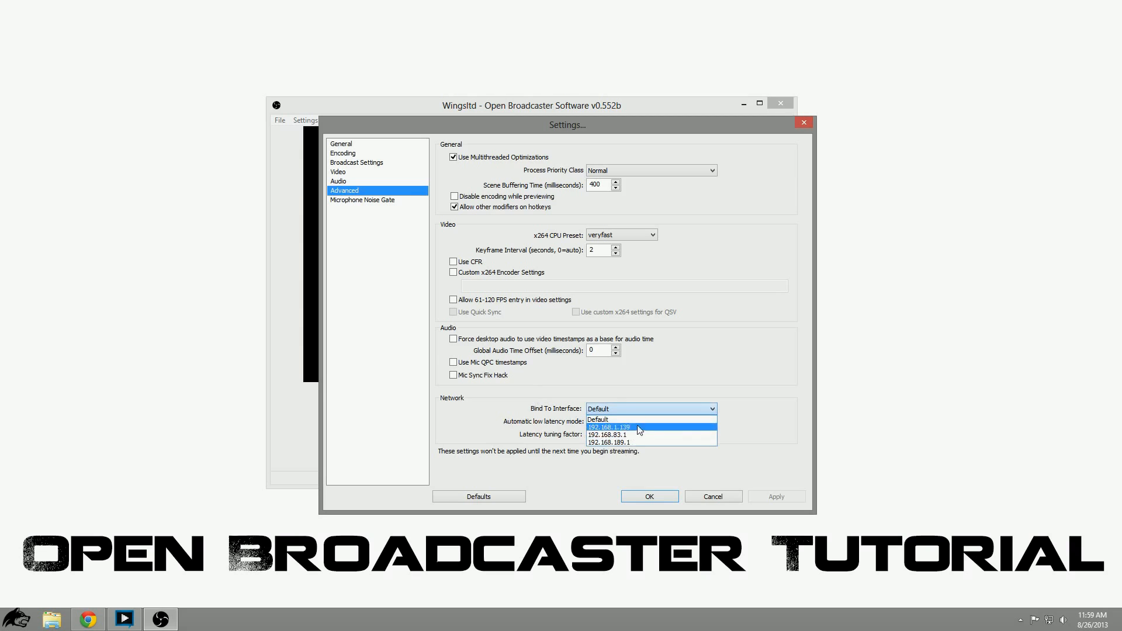
left_click(652, 420)
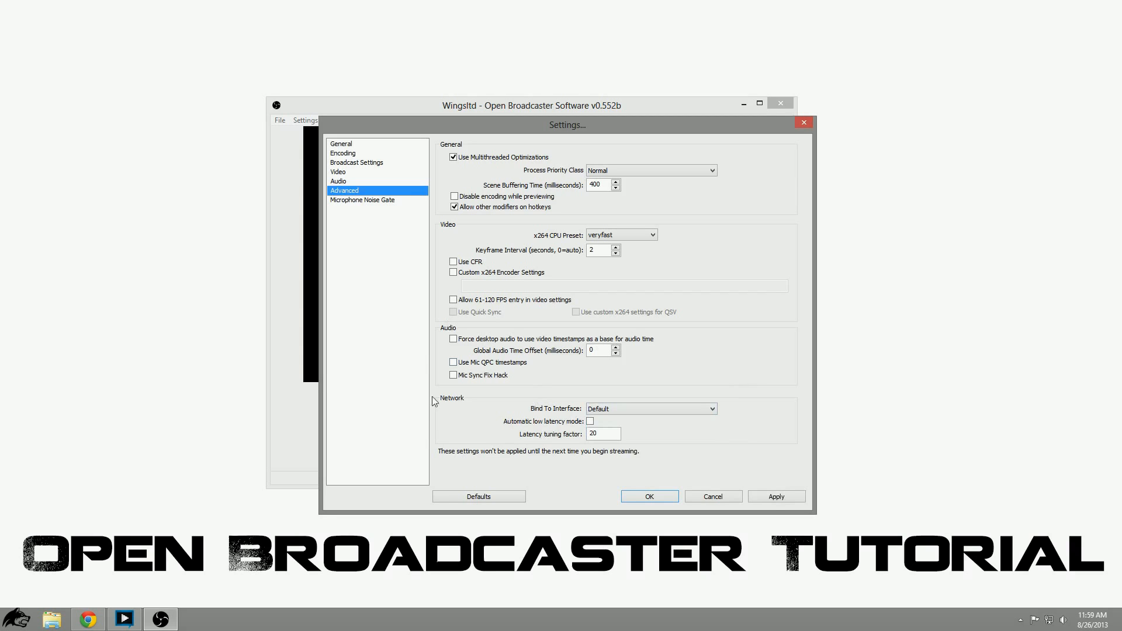
Try automatic low latency mode, turn it off again, and apply.
left_click(591, 422)
left_click(777, 496)
left_click(590, 422)
left_click(767, 496)
Look over the microphone noise gate settings and revisit the general and encoding settings.
left_click(396, 202)
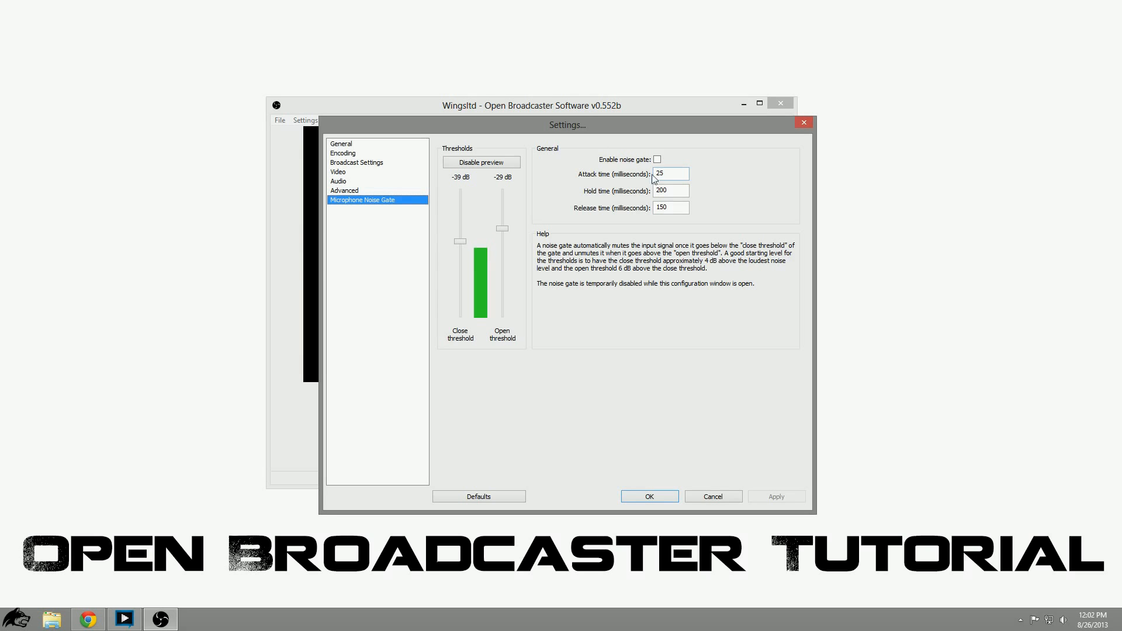
left_click(381, 144)
left_click(379, 153)
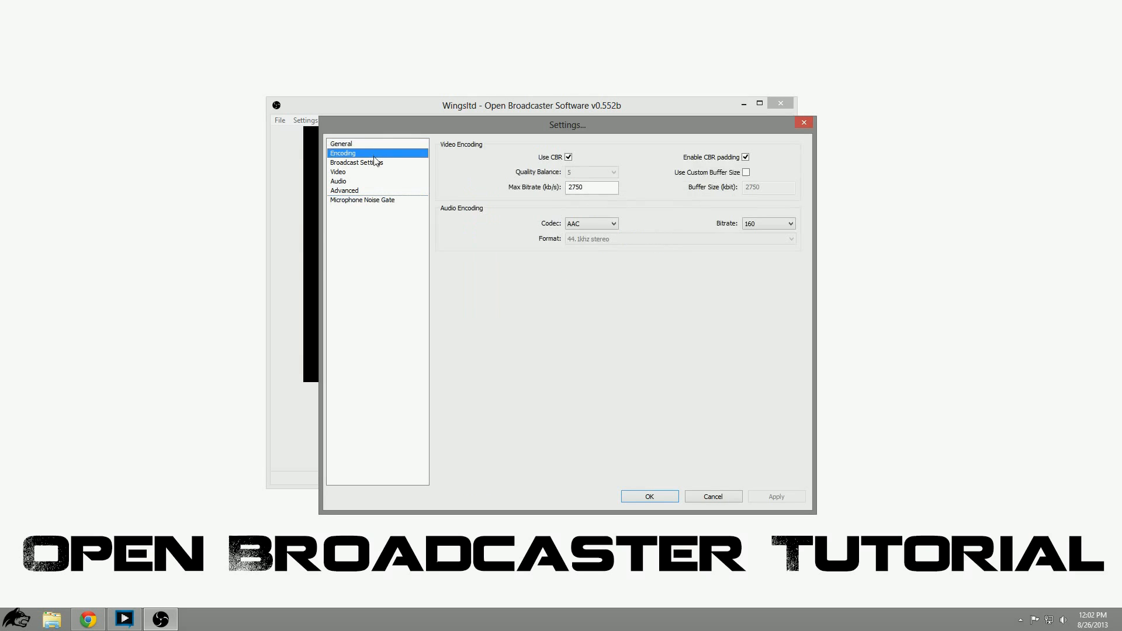
Revisit the broadcast, audio and video settings and close the settings dialog without making changes.
left_click(377, 162)
left_click(370, 182)
left_click(367, 170)
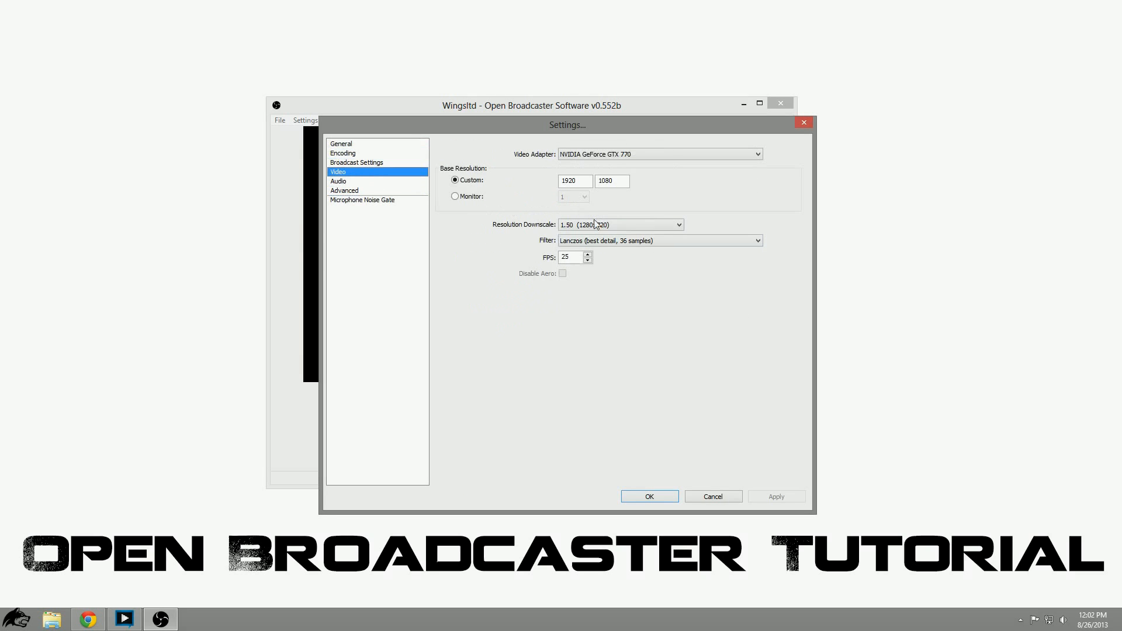
left_click(398, 182)
left_click(369, 163)
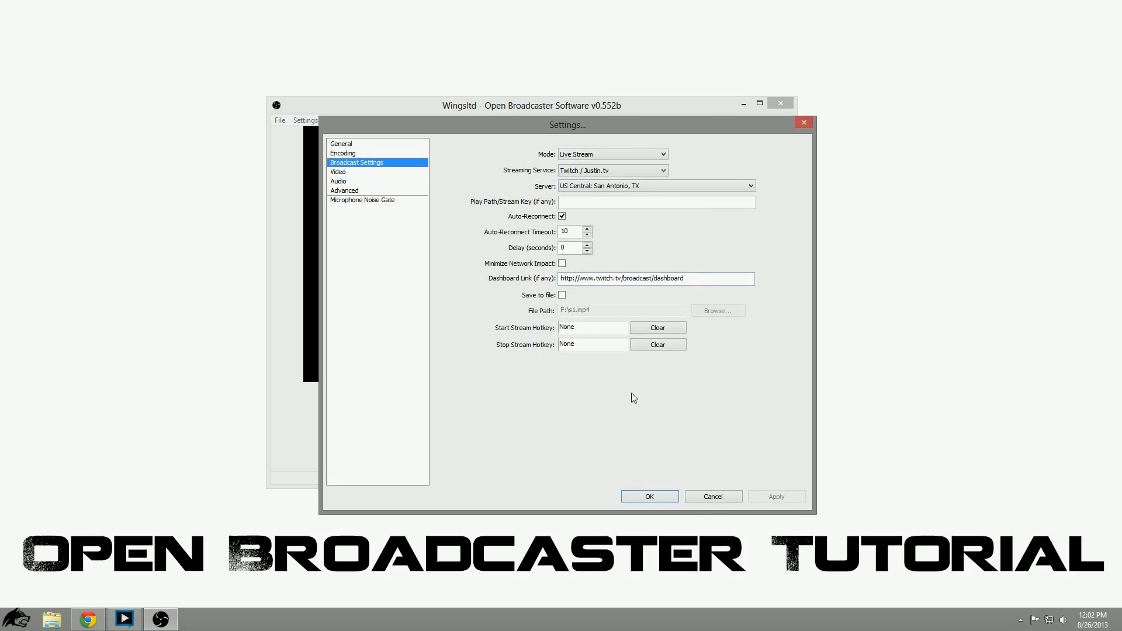
left_click(687, 499)
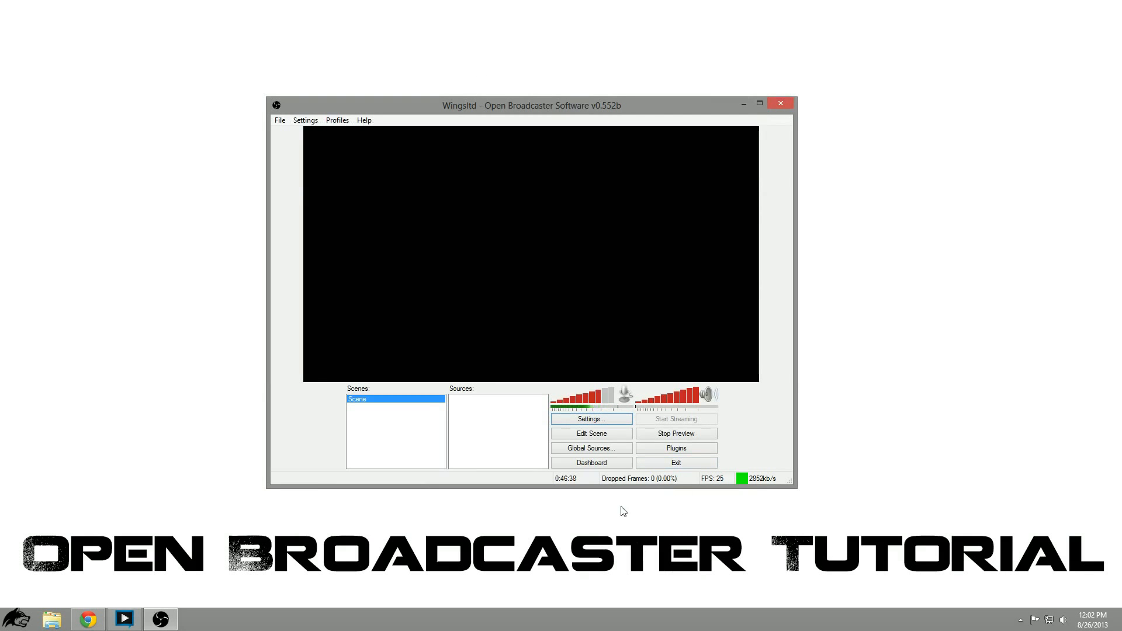
View the Twitch Broadcaster Dashboard linked to the profile, and close the browser with all its tabs to return to Open Broadcaster Software.
left_click(625, 466)
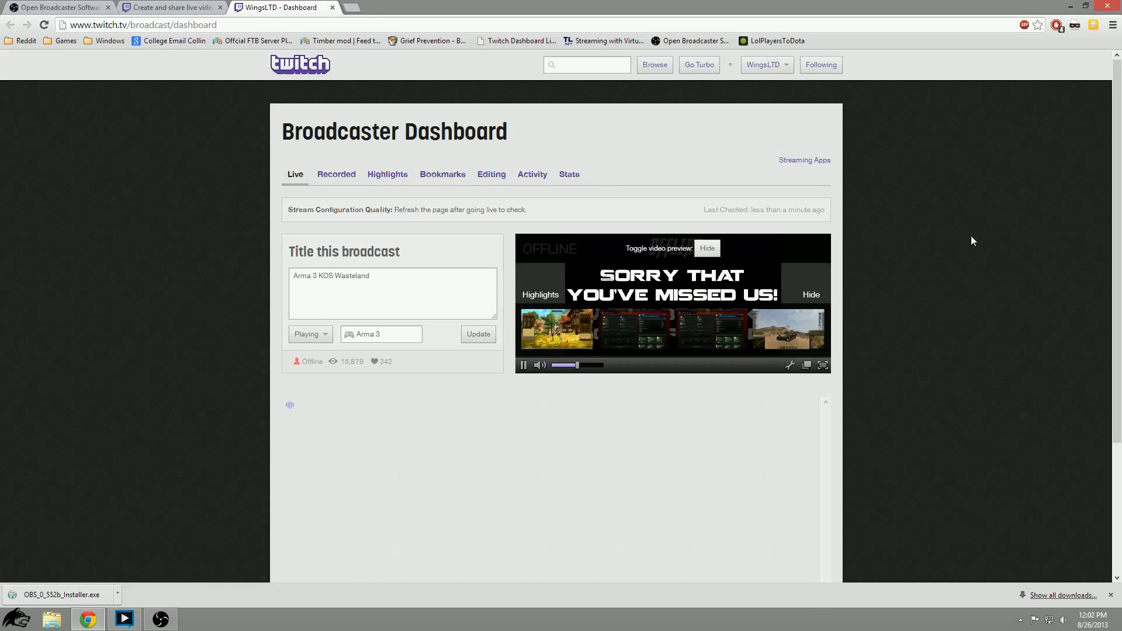
left_click(332, 7)
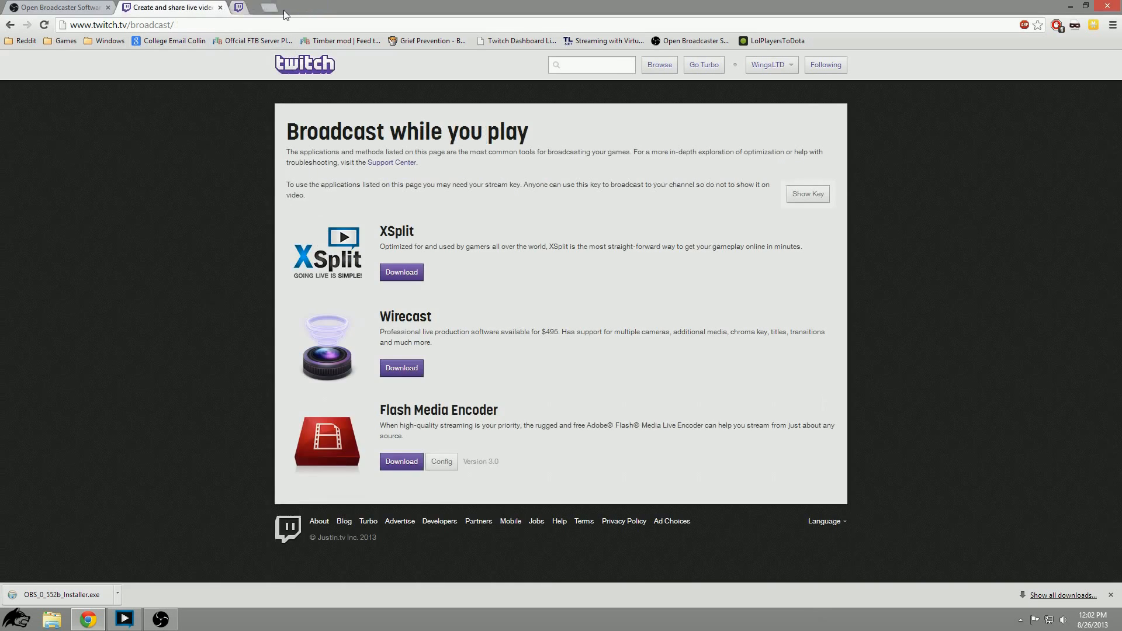
left_click(220, 7)
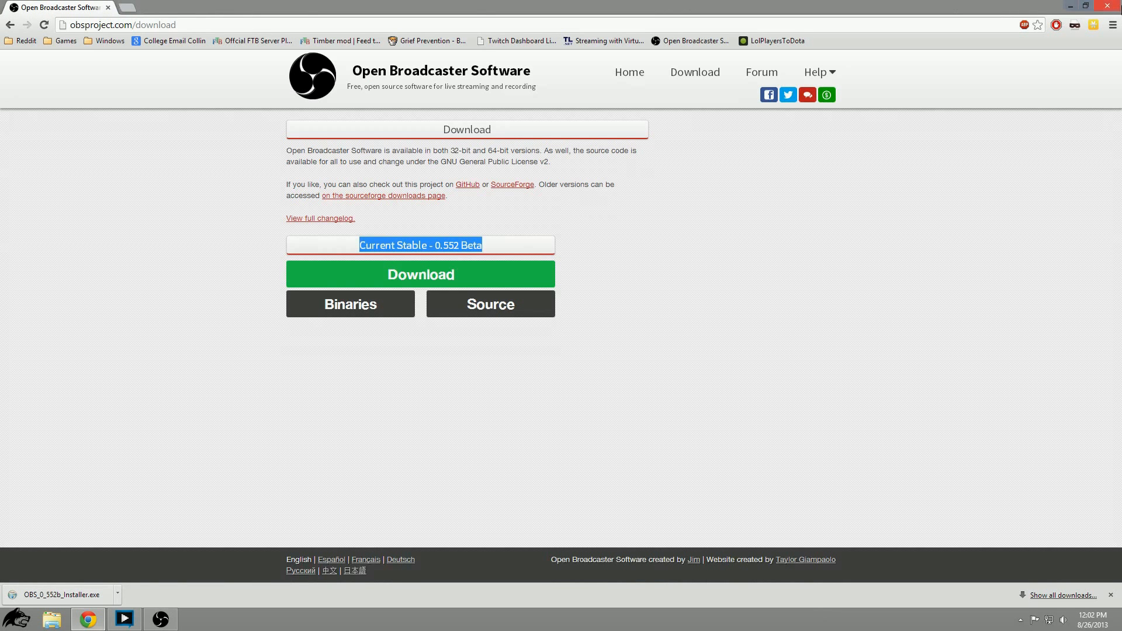
left_click(1110, 7)
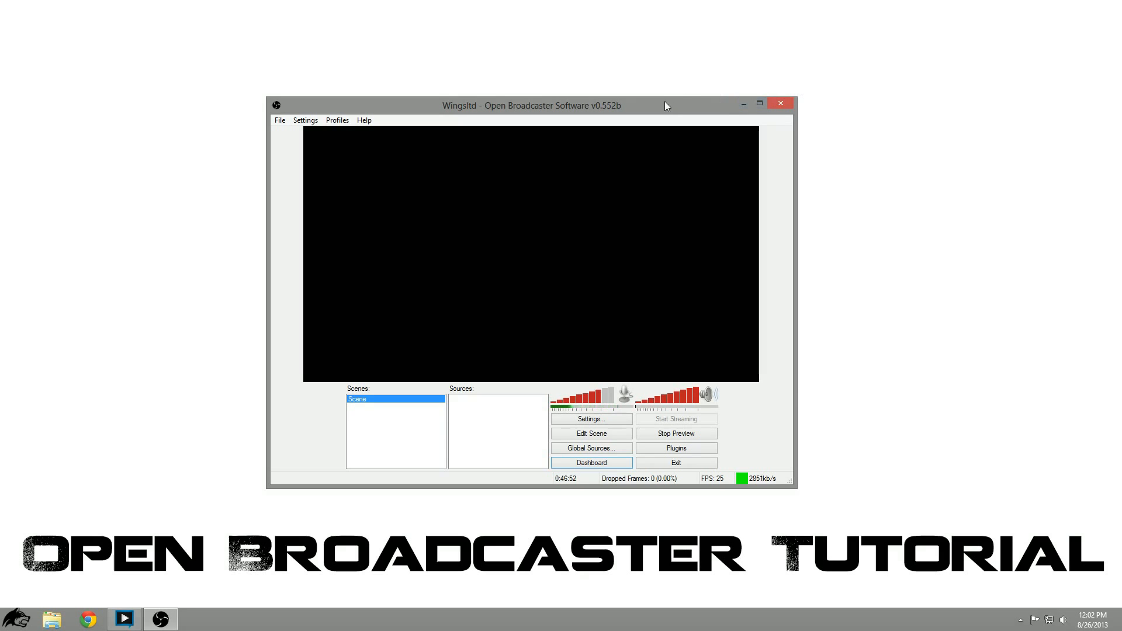
left_click_drag(660, 112, 680, 66)
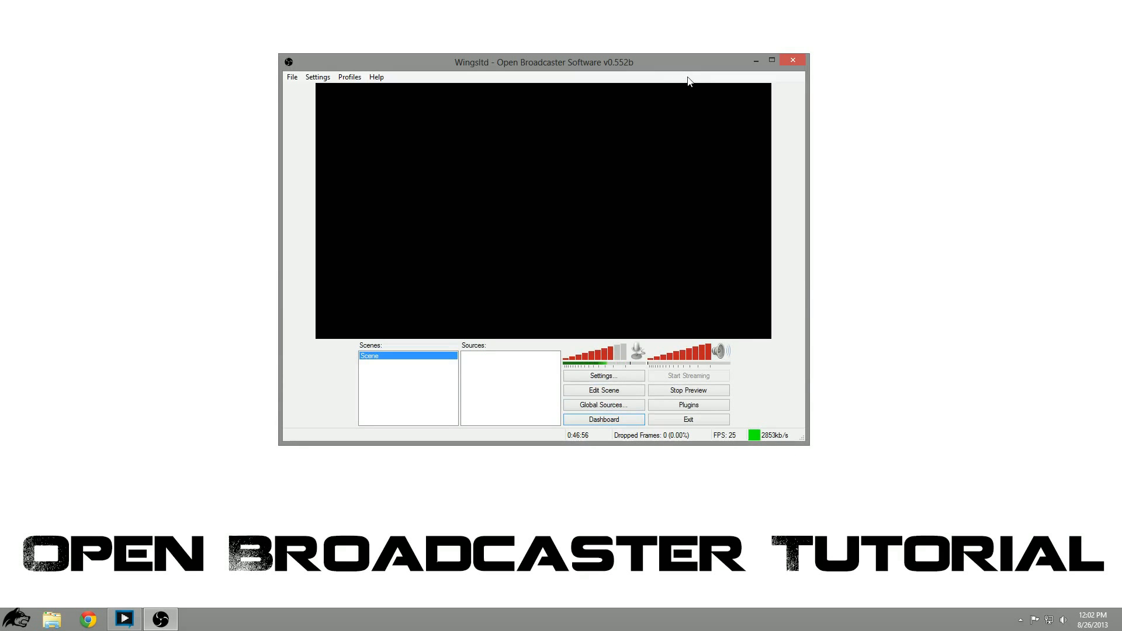